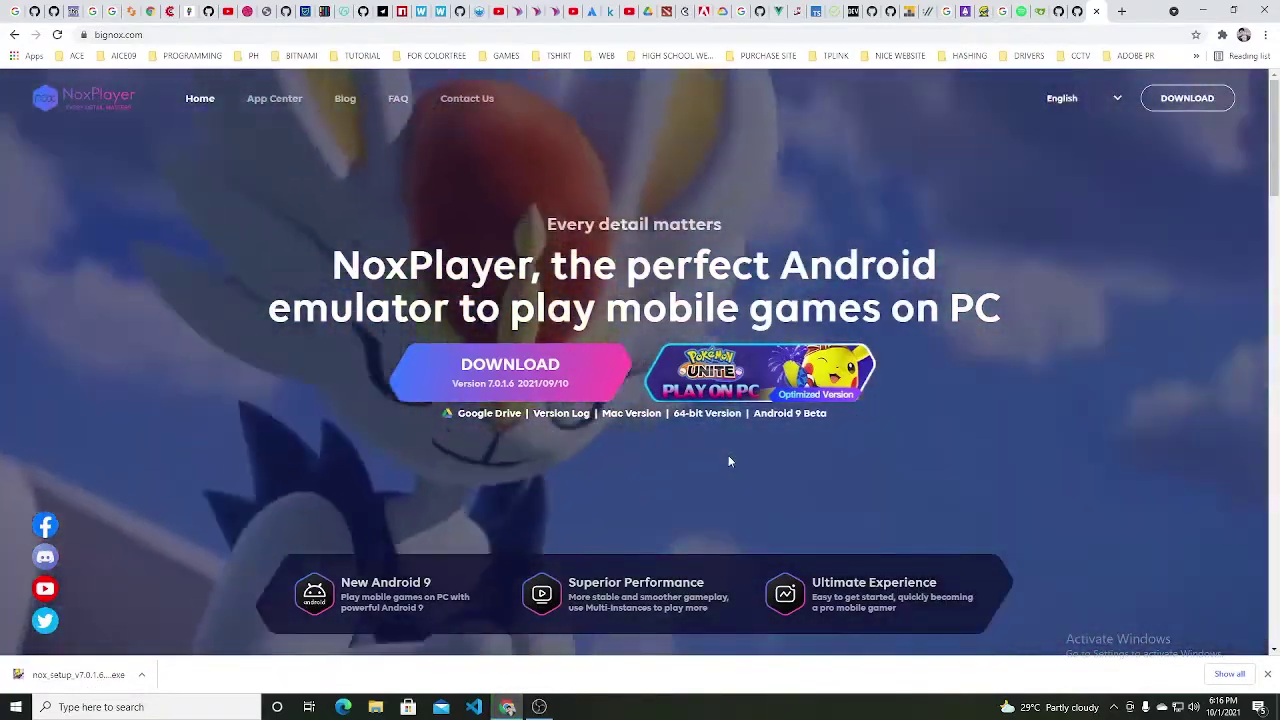
Step: Run the downloaded nox_setup_v7.0.1.6 installer from Chrome's download shelf
{"action": "scroll", "coordinate": [728, 456], "scroll_direction": "down", "scroll_amount": 2}
{"action": "scroll", "coordinate": [728, 456], "scroll_direction": "up", "scroll_amount": 2}
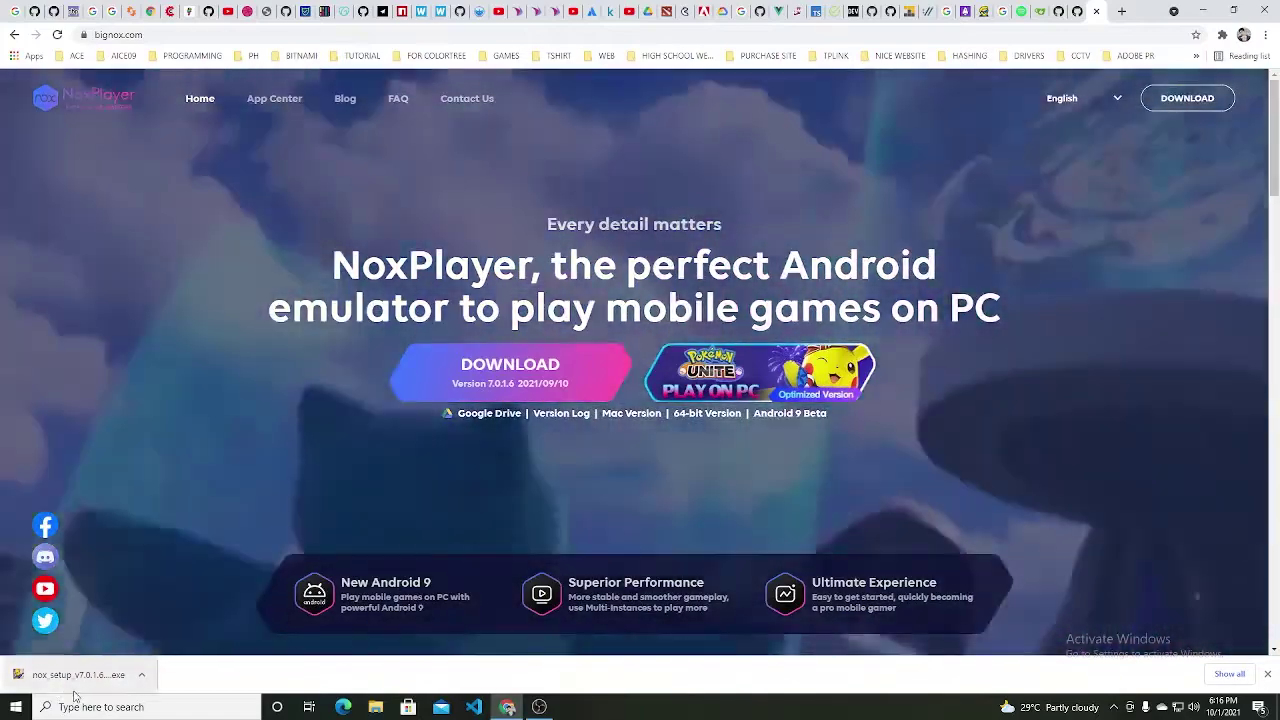
{"action": "left_click", "coordinate": [85, 674]}
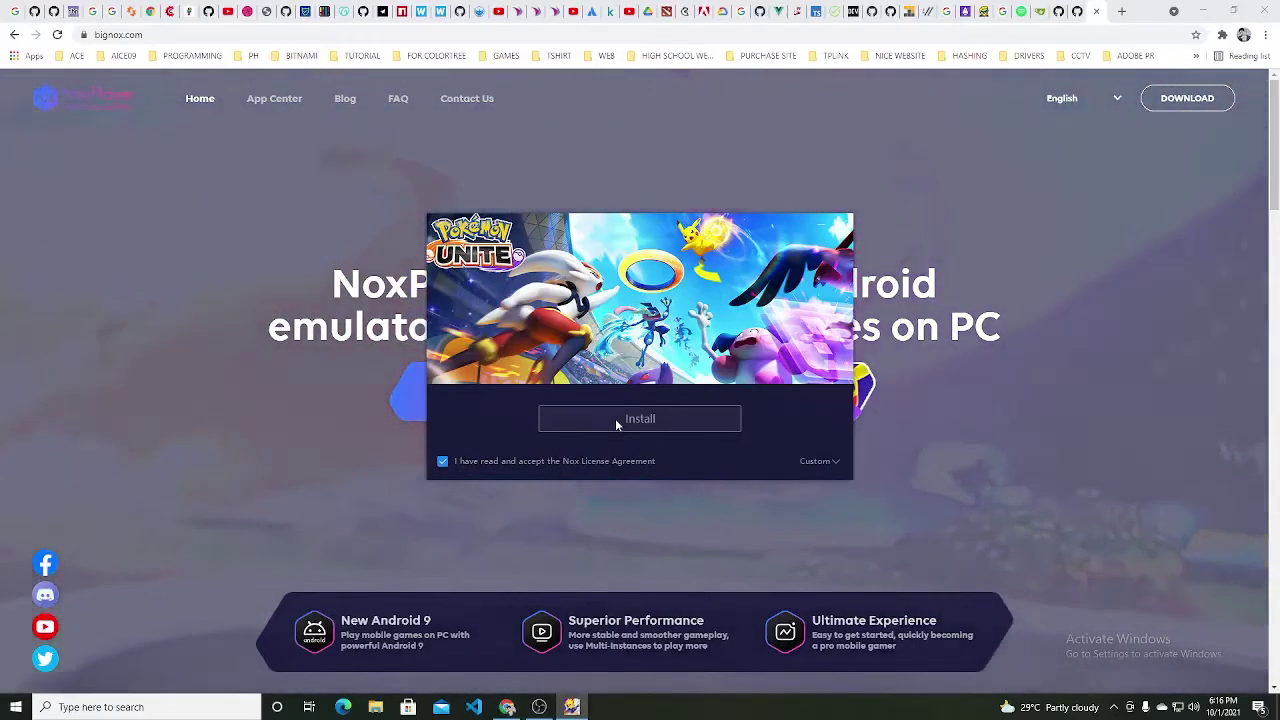
Step: Install NoxPlayer using Custom setup with Add to taskbar unchecked, minimizing Chrome while it installs
{"action": "left_click", "coordinate": [820, 461]}
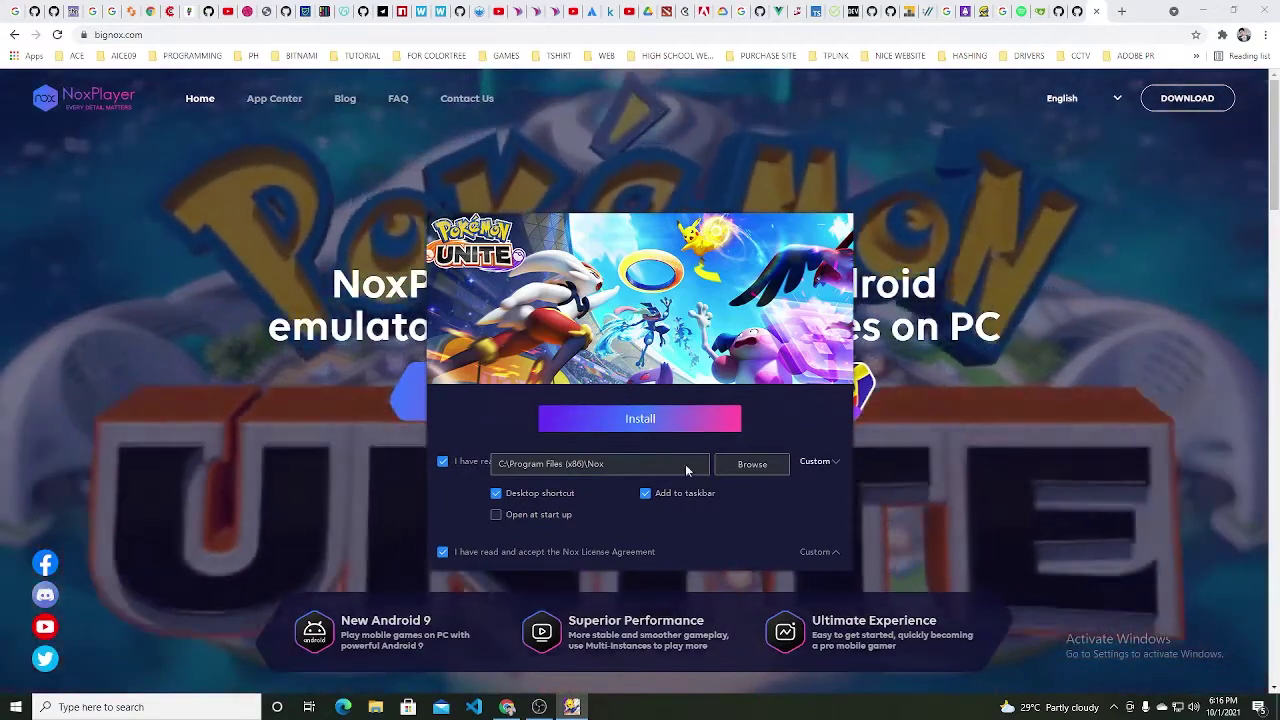
{"action": "left_click", "coordinate": [677, 495]}
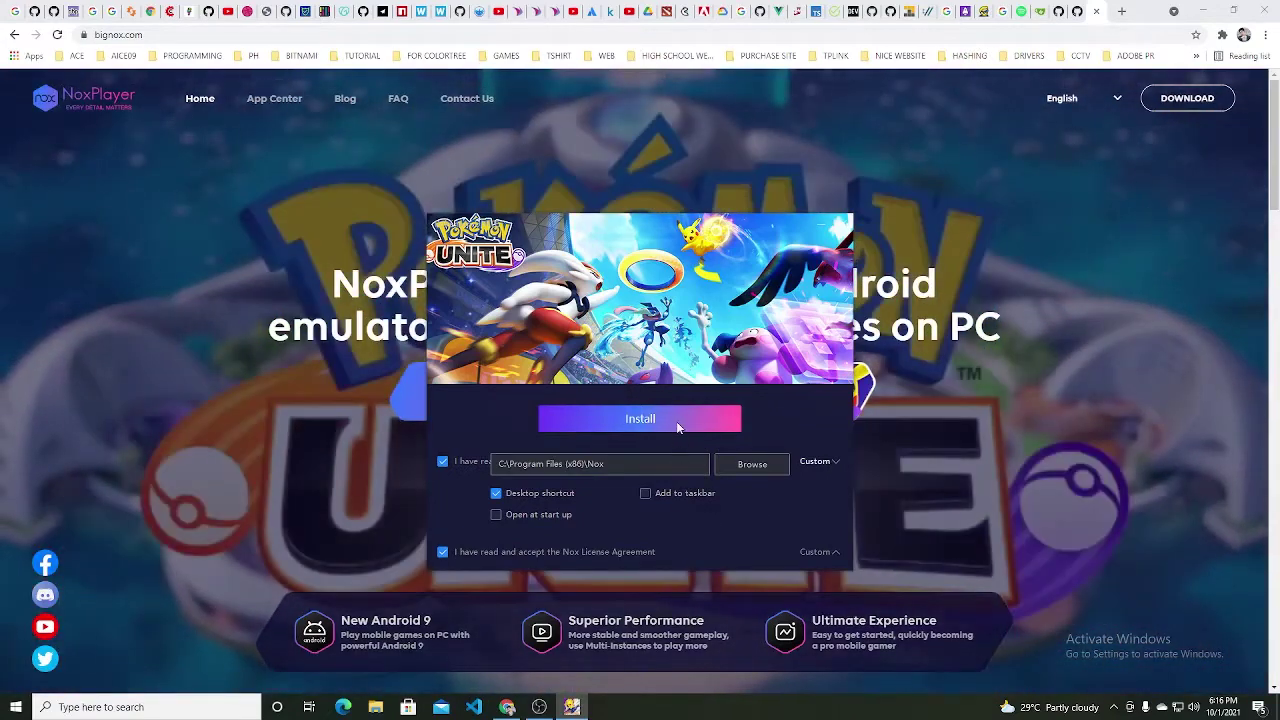
{"action": "left_click", "coordinate": [676, 421]}
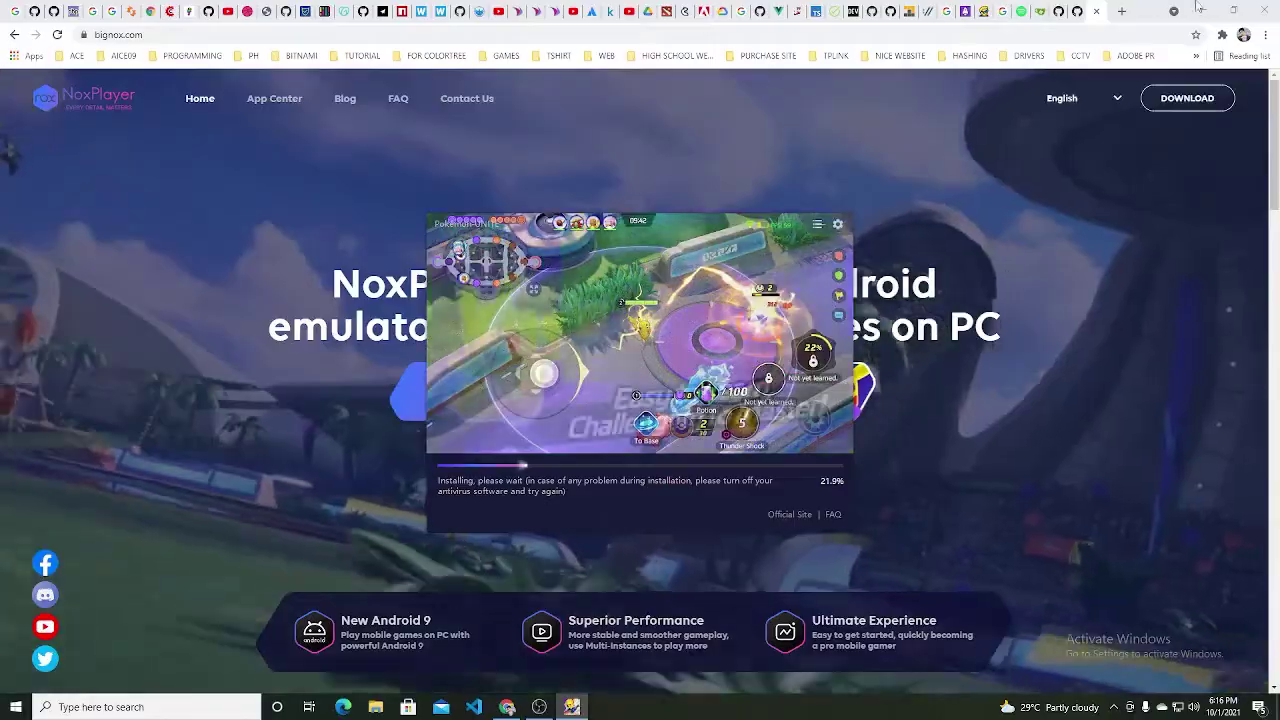
{"action": "left_click", "coordinate": [1200, 10]}
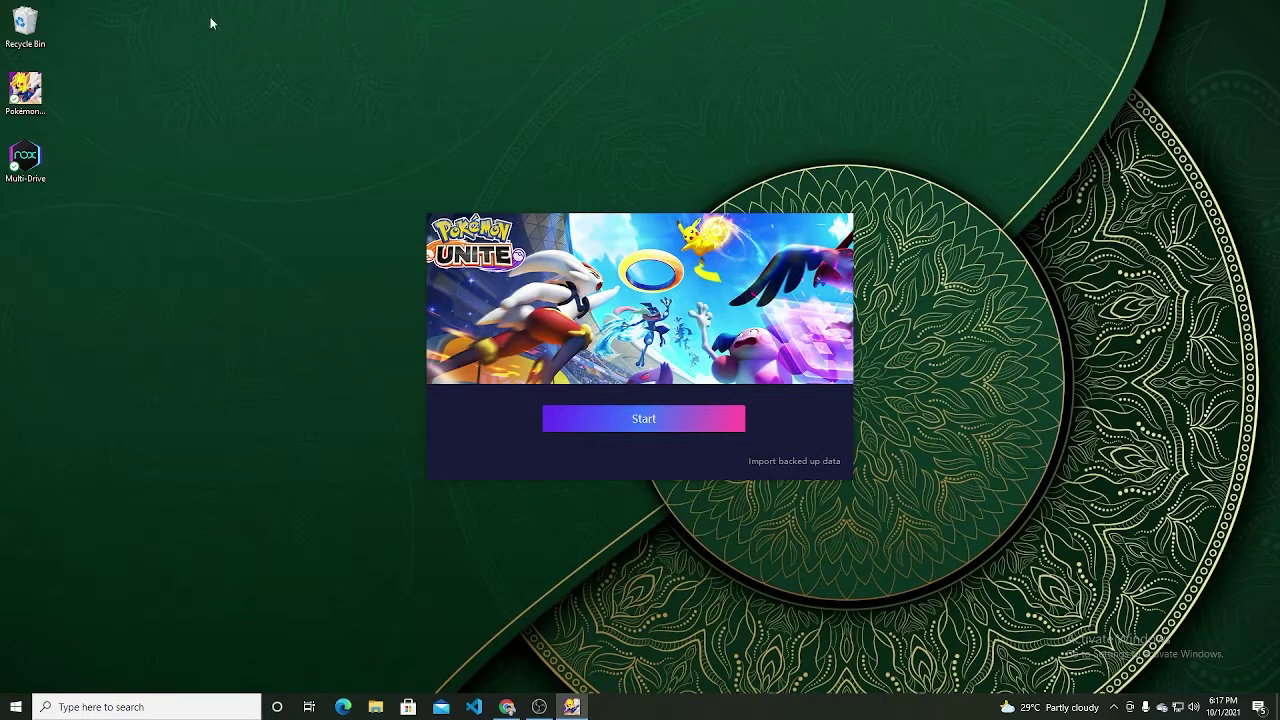
Step: Start NoxPlayer and dismiss all five tips of its welcome tour
{"action": "left_click", "coordinate": [664, 417]}
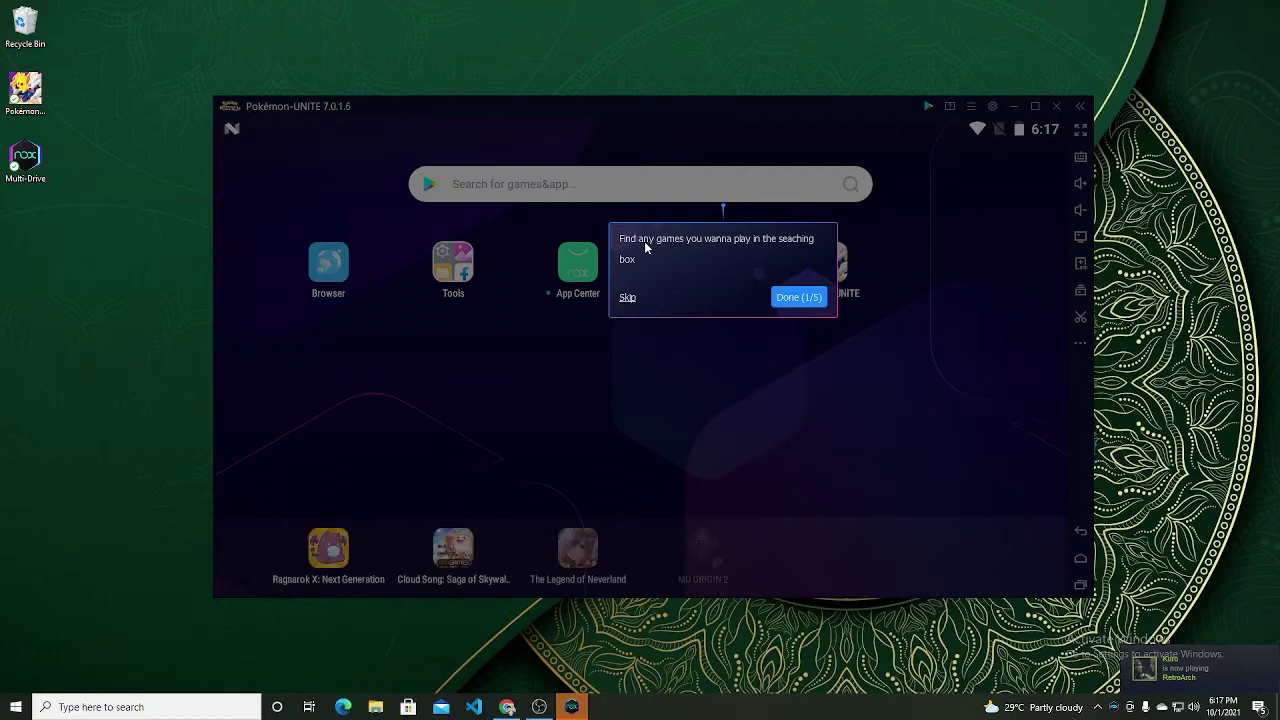
{"action": "left_click", "coordinate": [797, 300]}
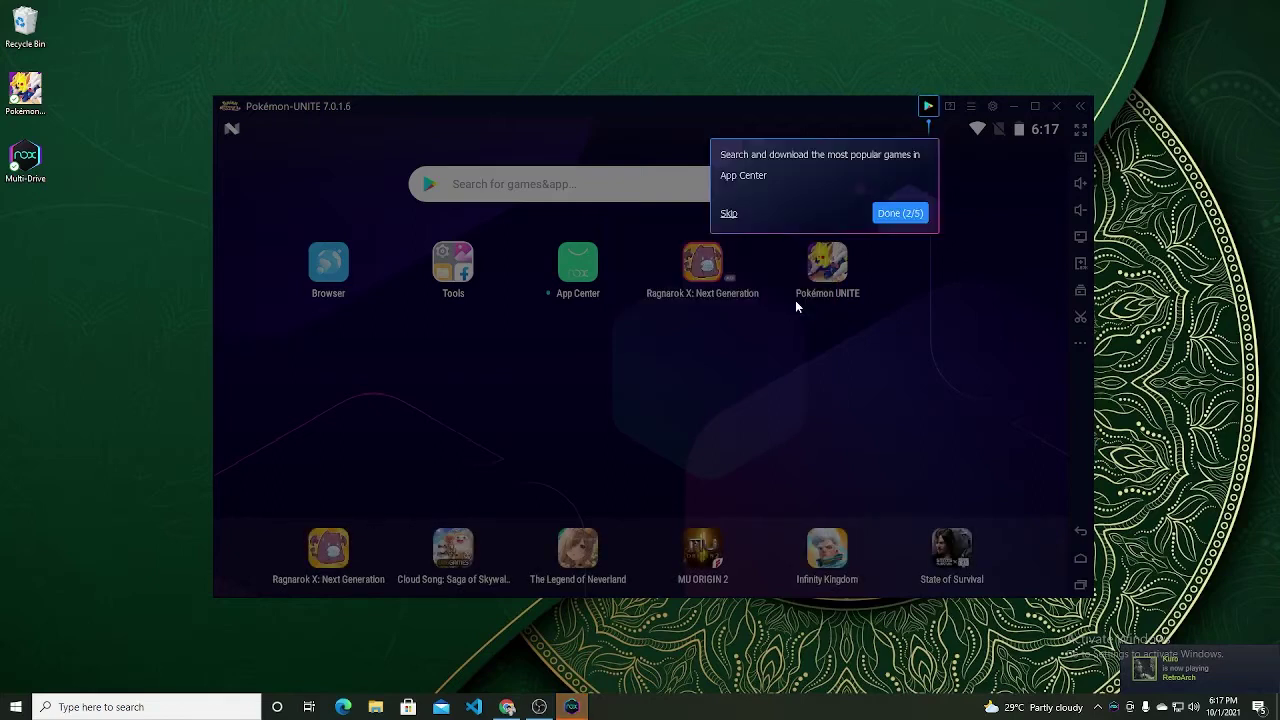
{"action": "left_click", "coordinate": [907, 218]}
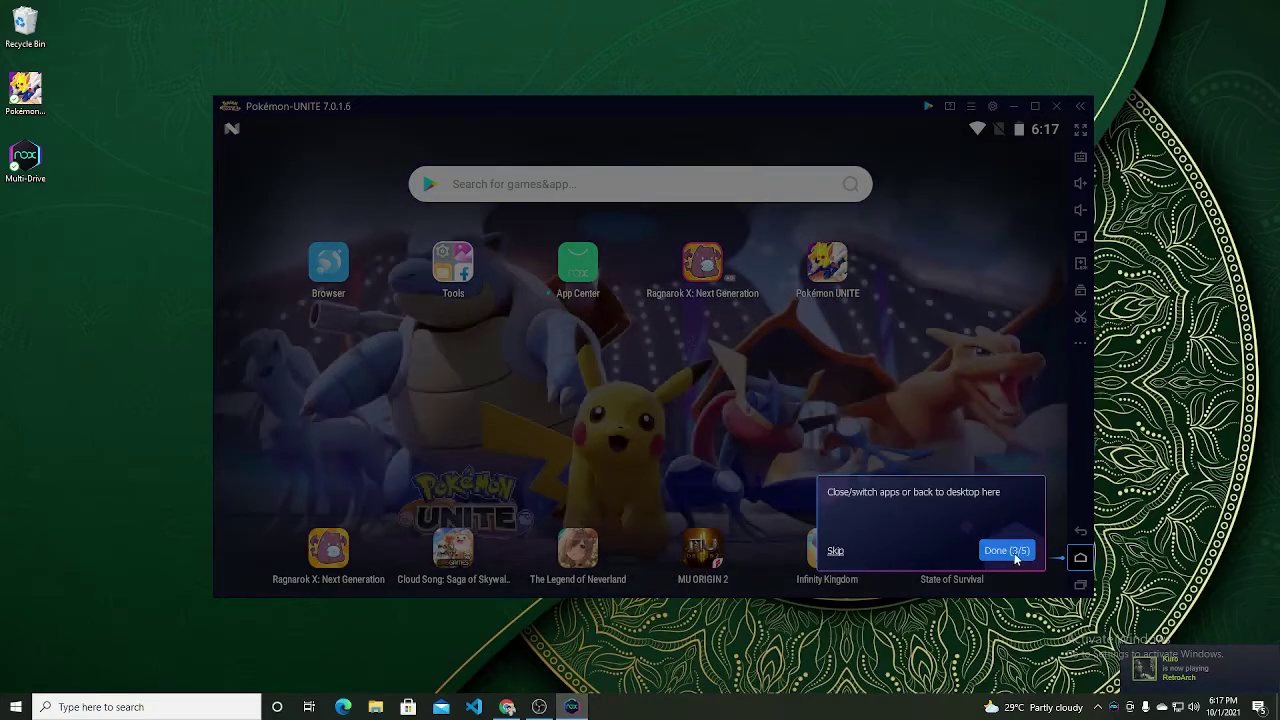
{"action": "left_click", "coordinate": [1006, 550]}
{"action": "left_click", "coordinate": [1006, 217]}
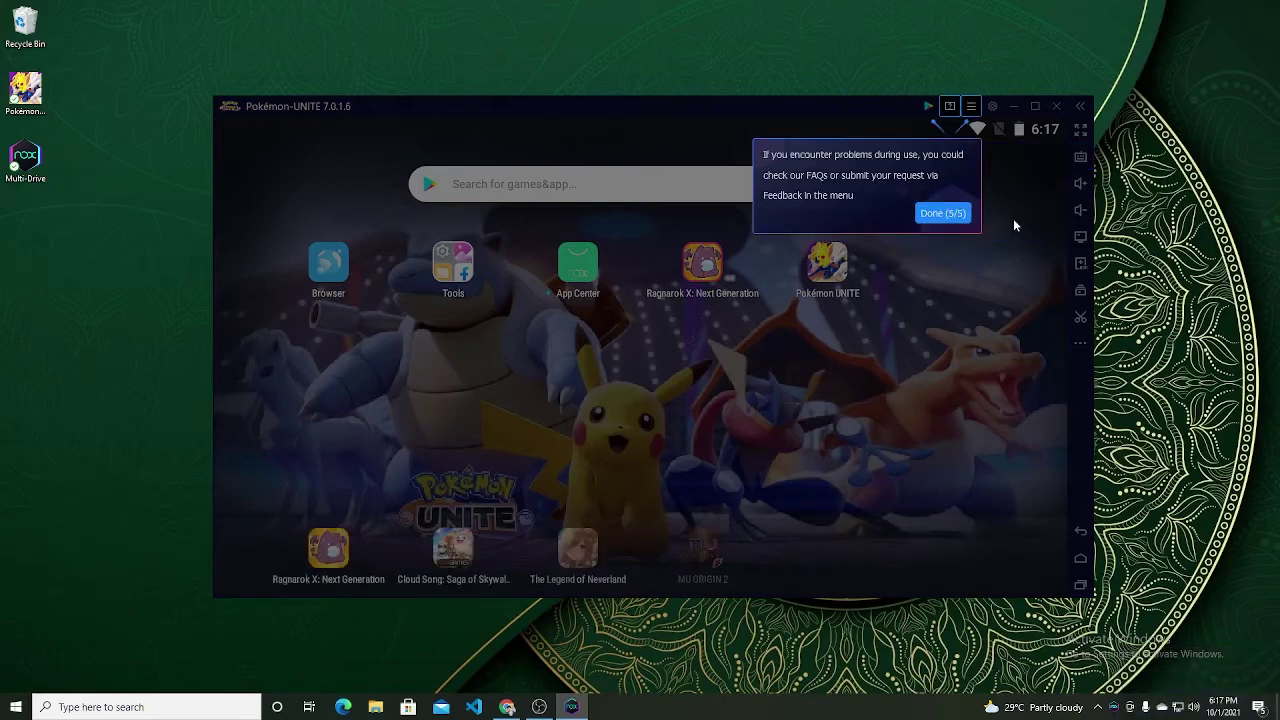
{"action": "left_click", "coordinate": [952, 215]}
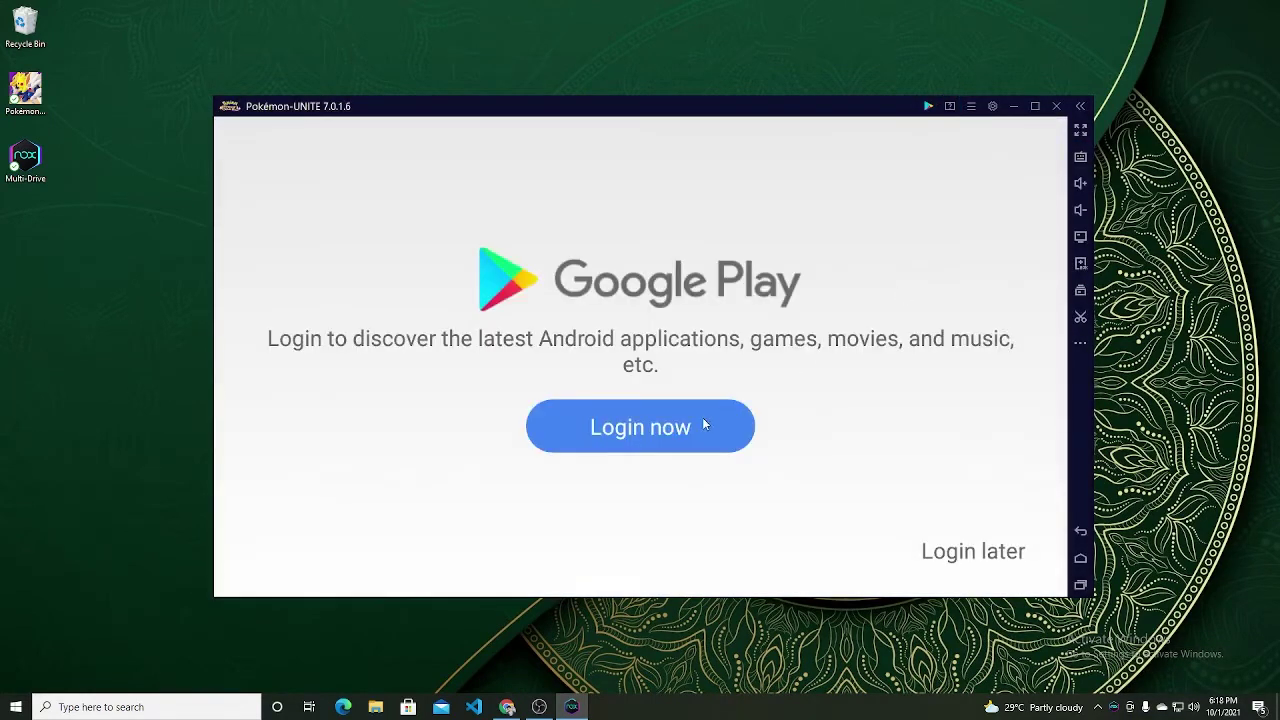
Step: Begin the Google Play login and submit the account's e-mail address and password
{"action": "left_click", "coordinate": [703, 424]}
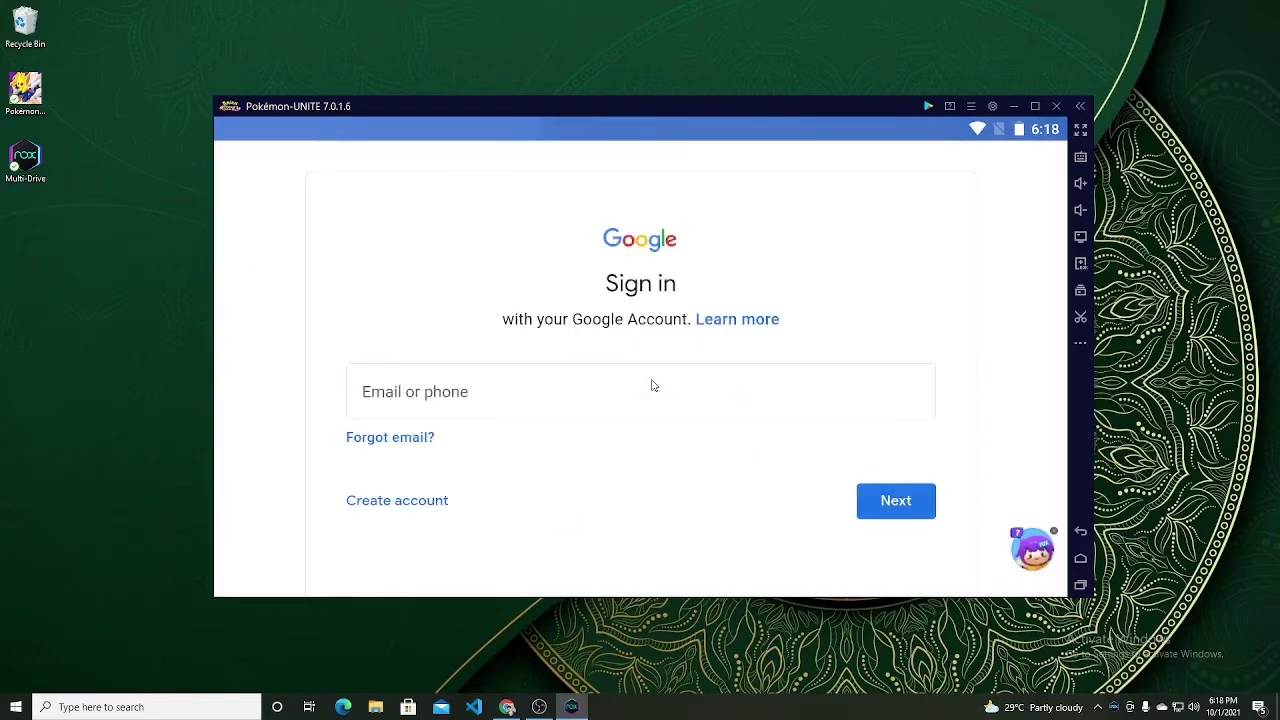
{"action": "left_click", "coordinate": [652, 386]}
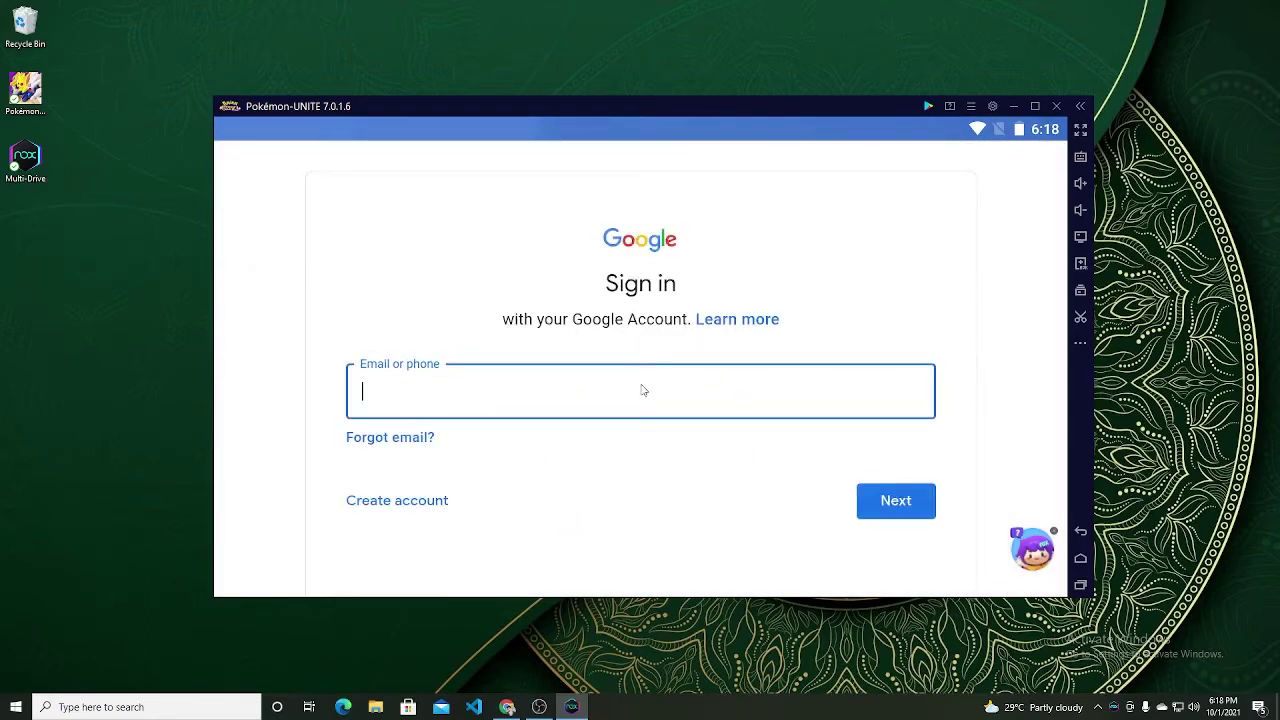
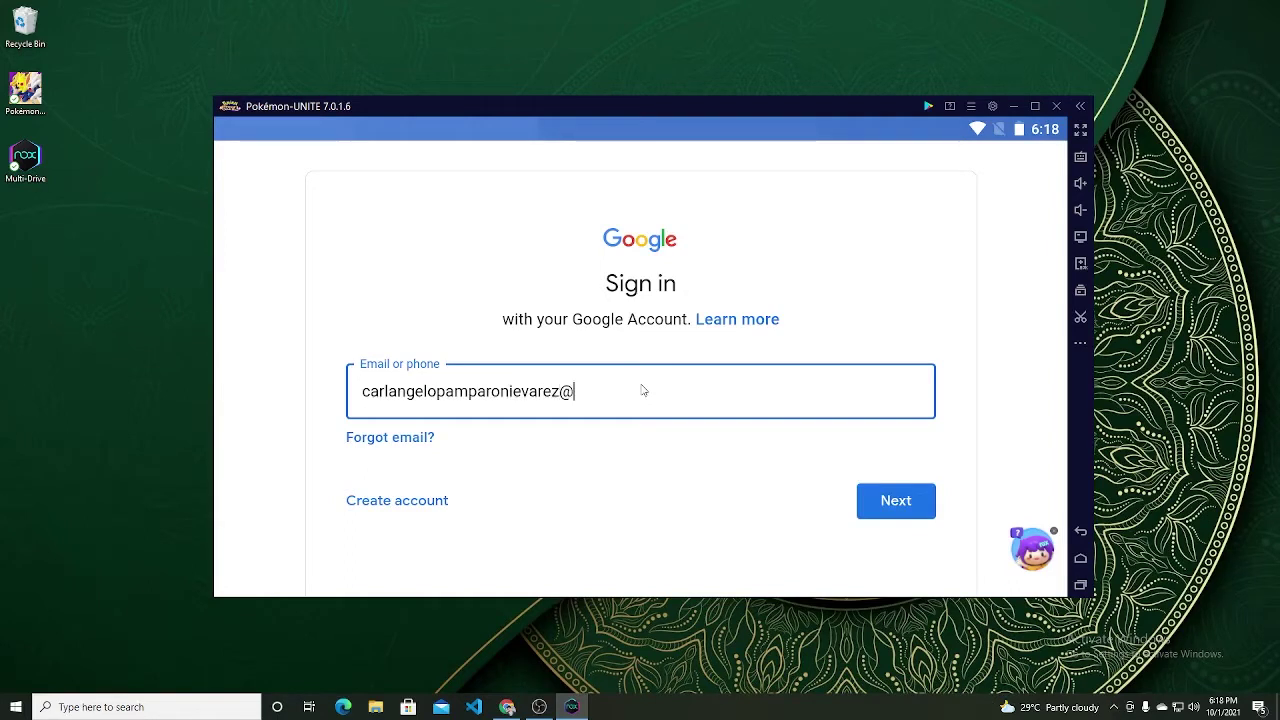
{"action": "key", "text": "Return"}
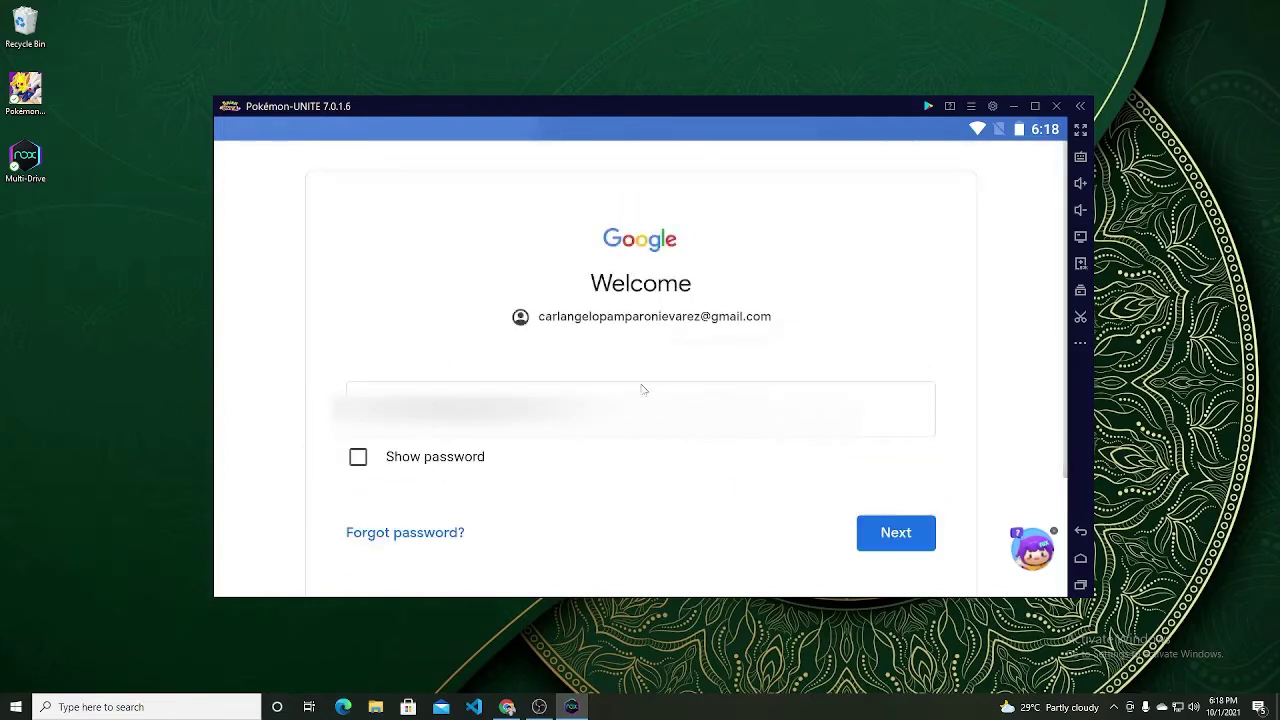
{"action": "left_click", "coordinate": [643, 389]}
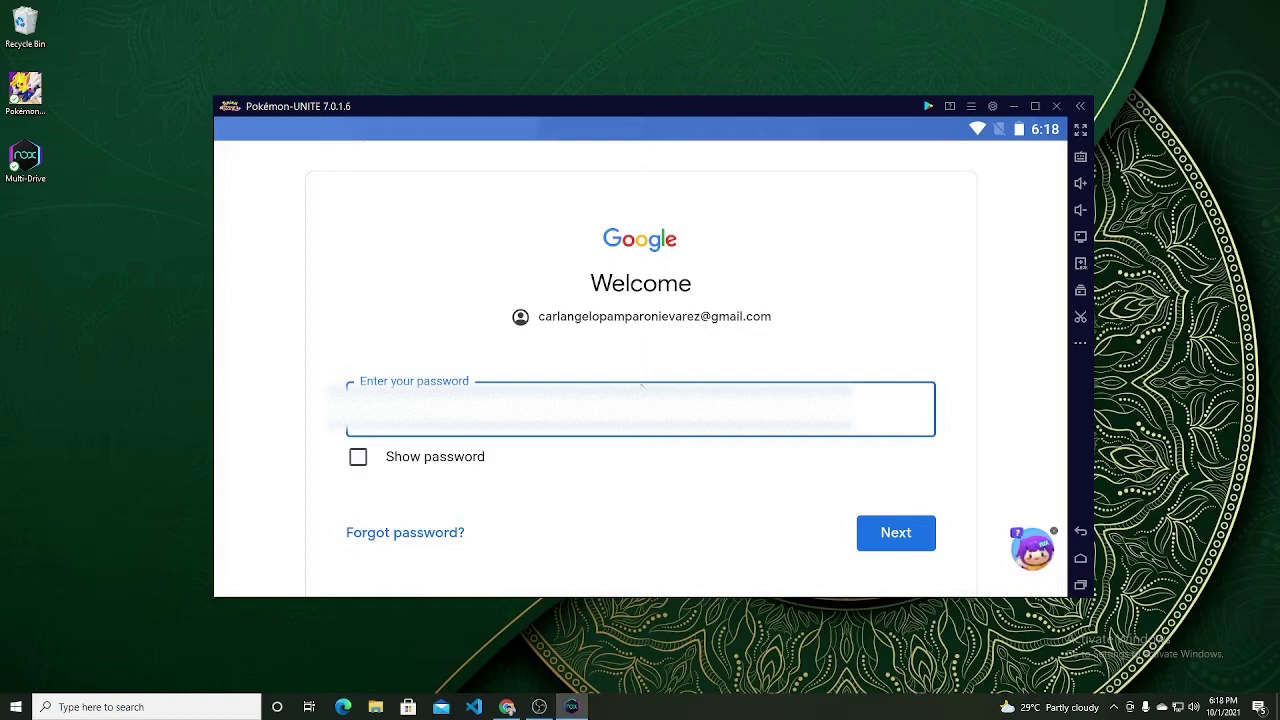
{"action": "key", "text": "Return"}
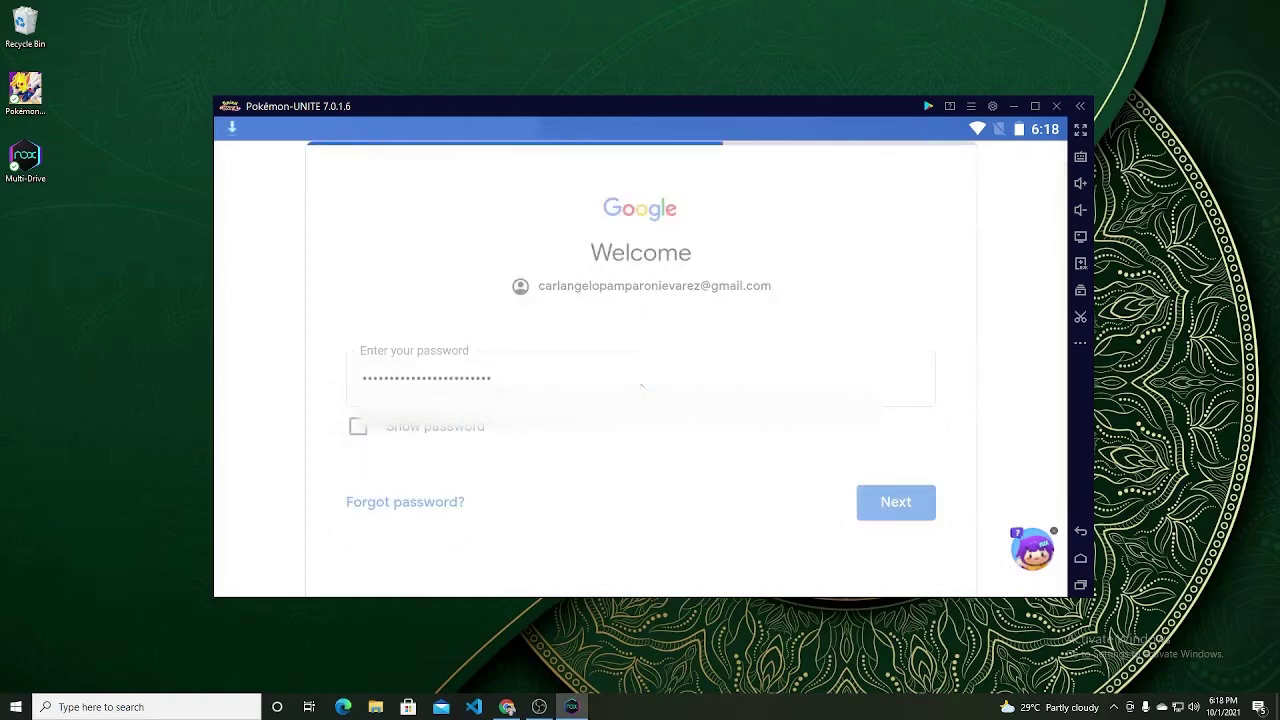
Step: Choose to approve the Google sign-in on a phone
{"action": "scroll", "coordinate": [660, 382], "scroll_direction": "down", "scroll_amount": 4}
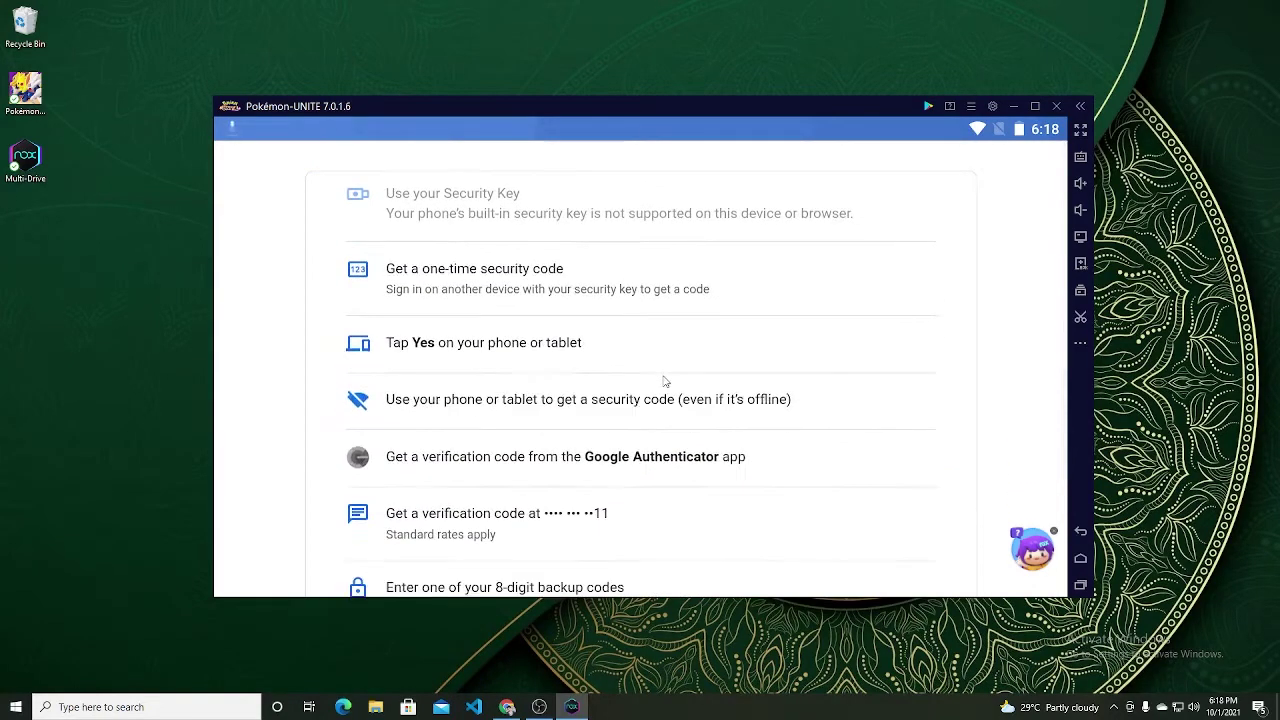
{"action": "scroll", "coordinate": [663, 380], "scroll_direction": "down", "scroll_amount": 2}
{"action": "scroll", "coordinate": [663, 380], "scroll_direction": "up", "scroll_amount": 2}
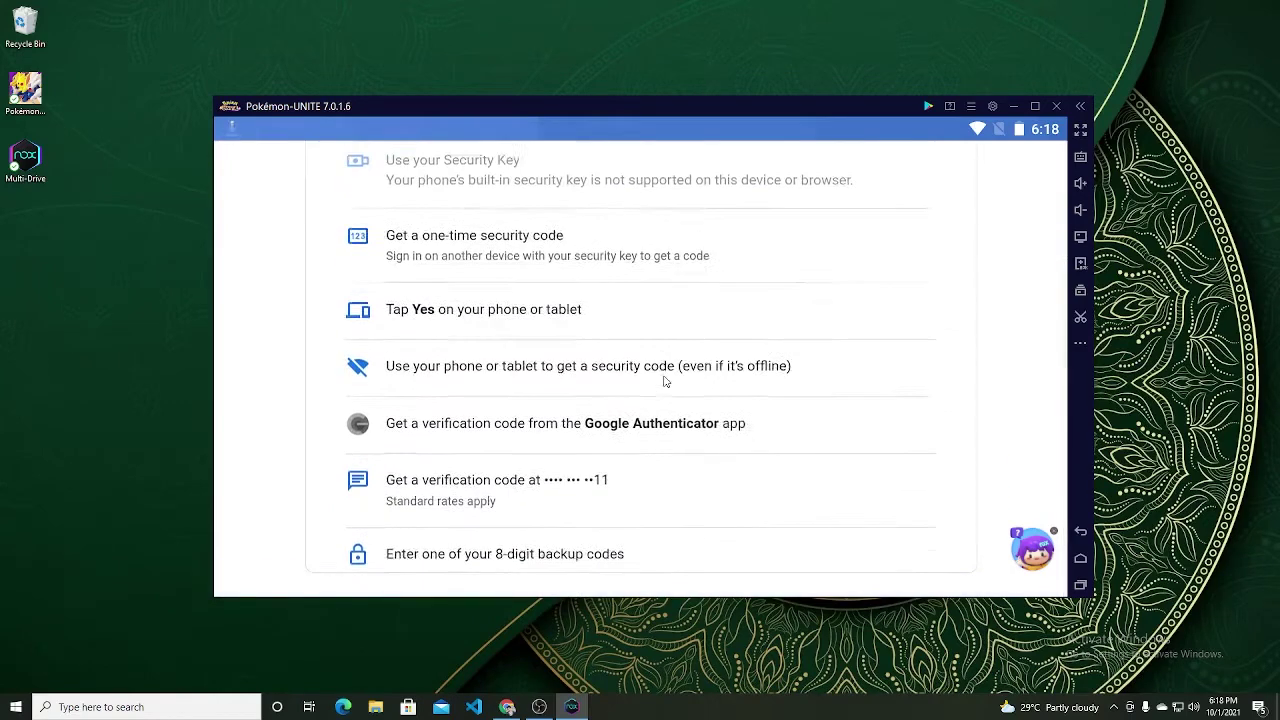
{"action": "left_click", "coordinate": [590, 338]}
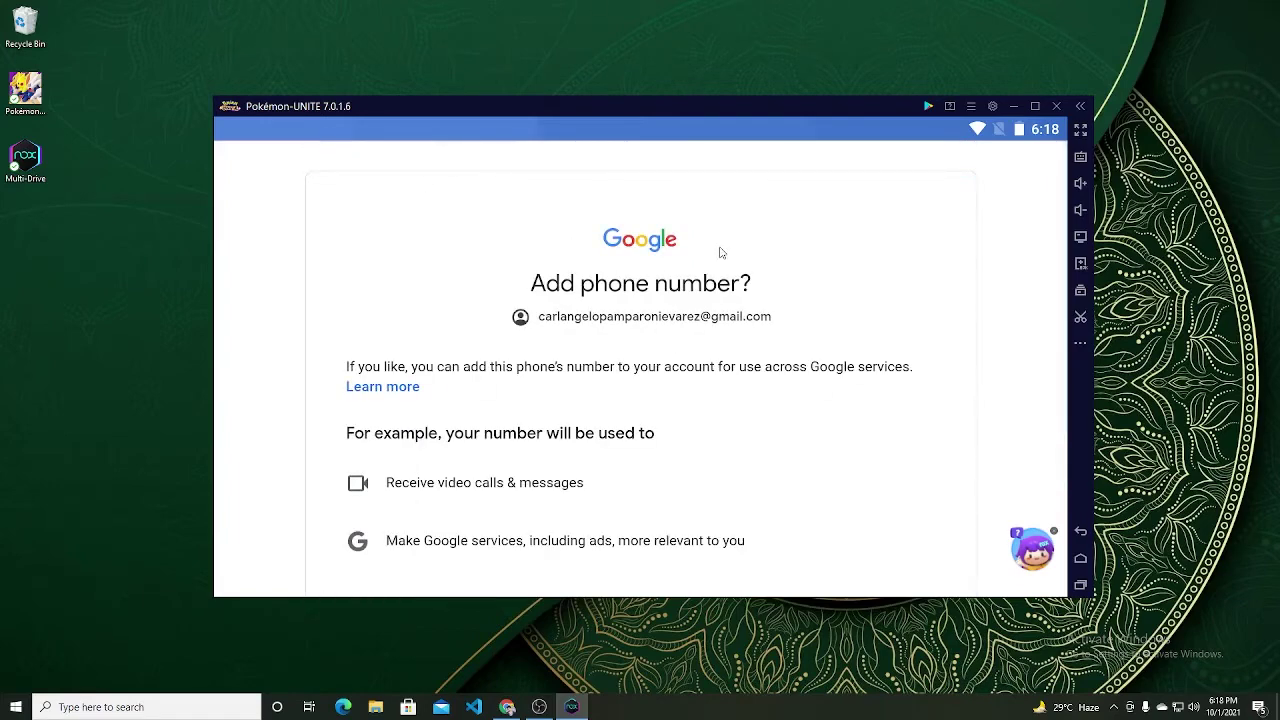
Step: Agree to add the phone number, then accept Google's terms of service and services settings
{"action": "scroll", "coordinate": [720, 252], "scroll_direction": "down", "scroll_amount": 5}
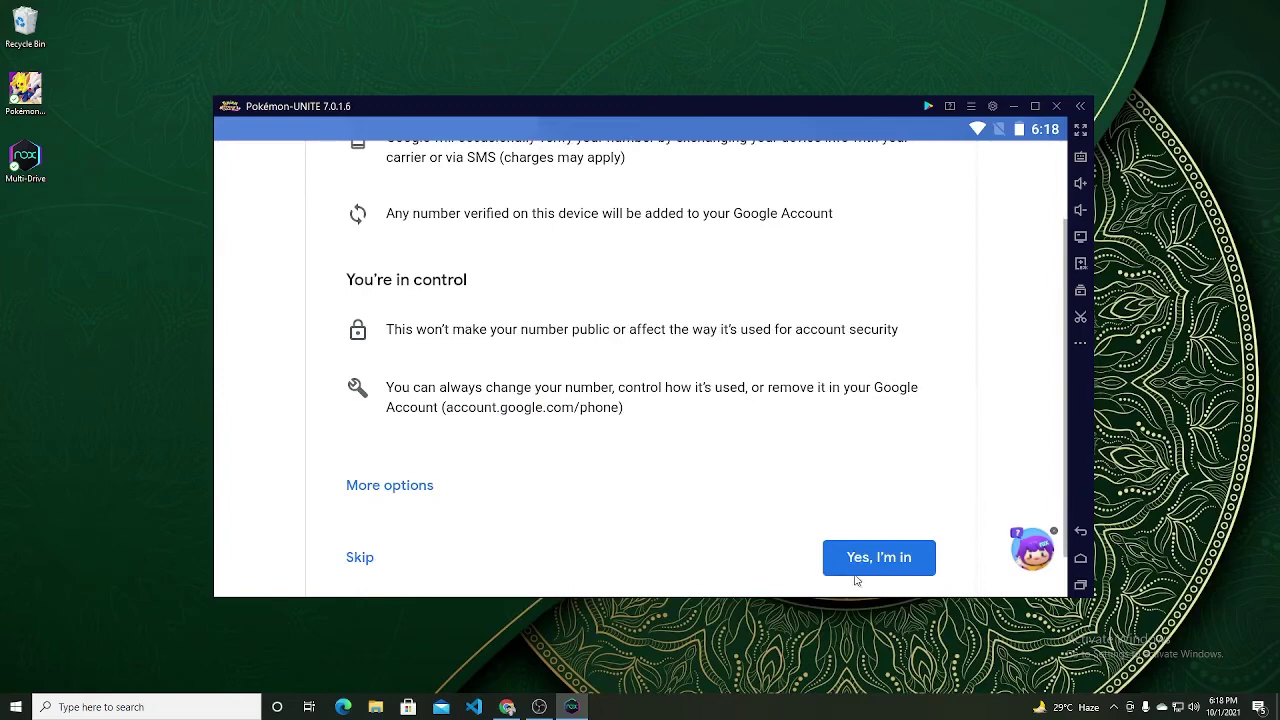
{"action": "left_click", "coordinate": [865, 565]}
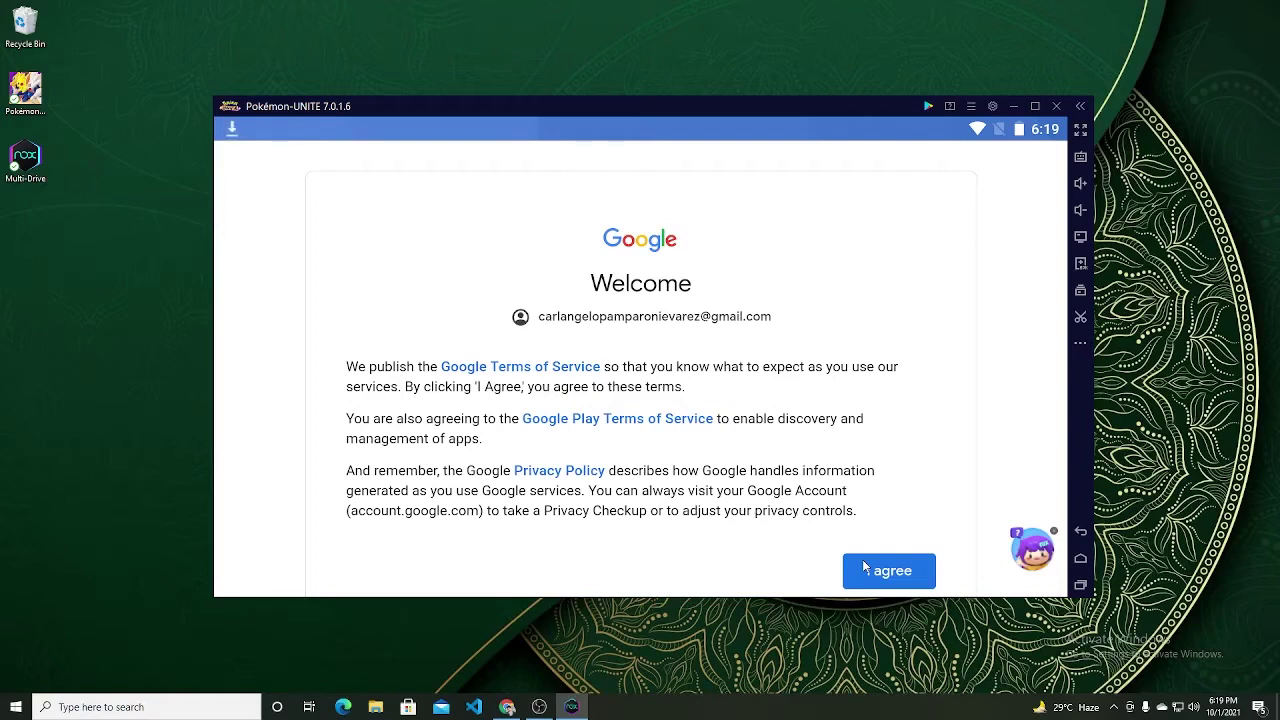
{"action": "scroll", "coordinate": [897, 559], "scroll_direction": "down", "scroll_amount": 2}
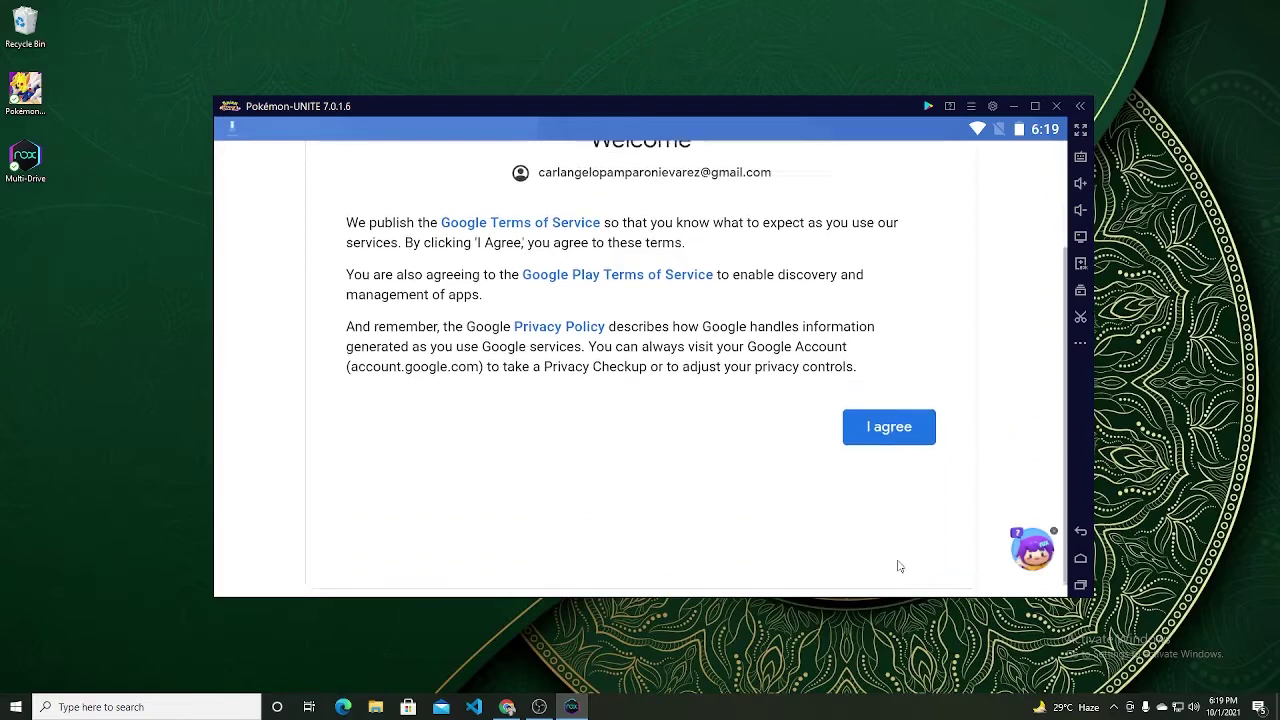
{"action": "left_click", "coordinate": [901, 406]}
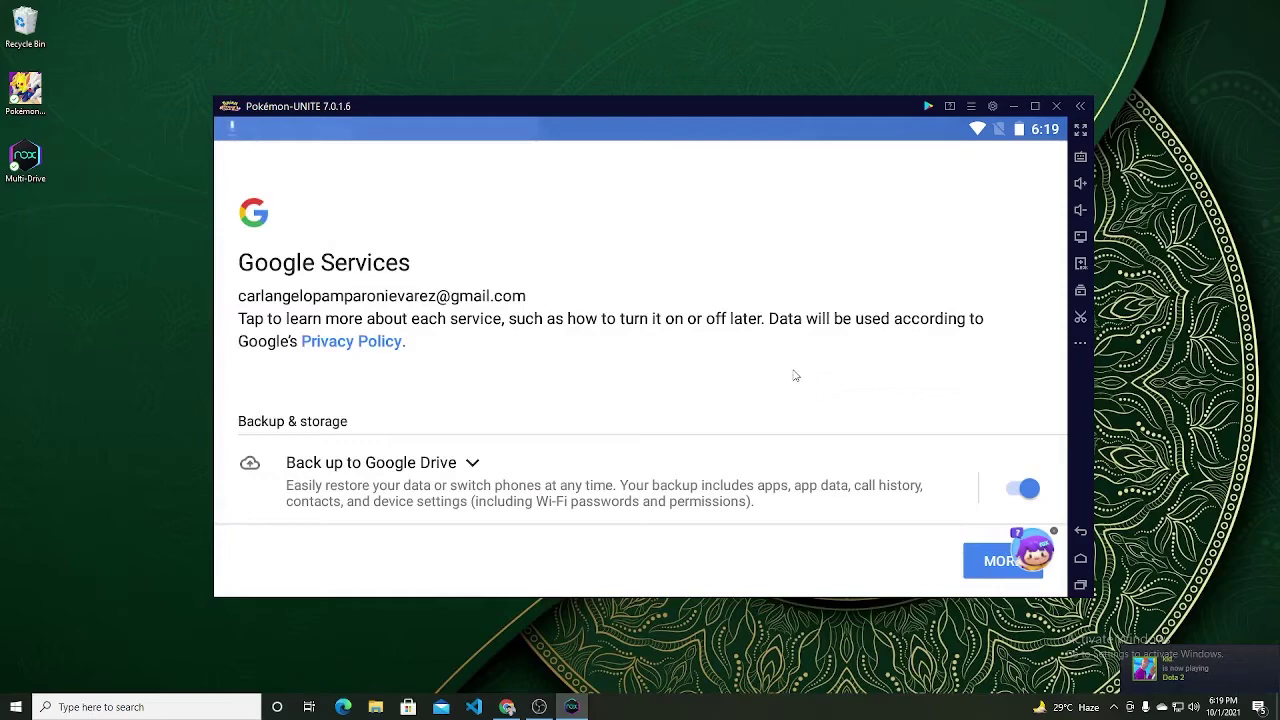
{"action": "scroll", "coordinate": [875, 456], "scroll_direction": "down", "scroll_amount": 2}
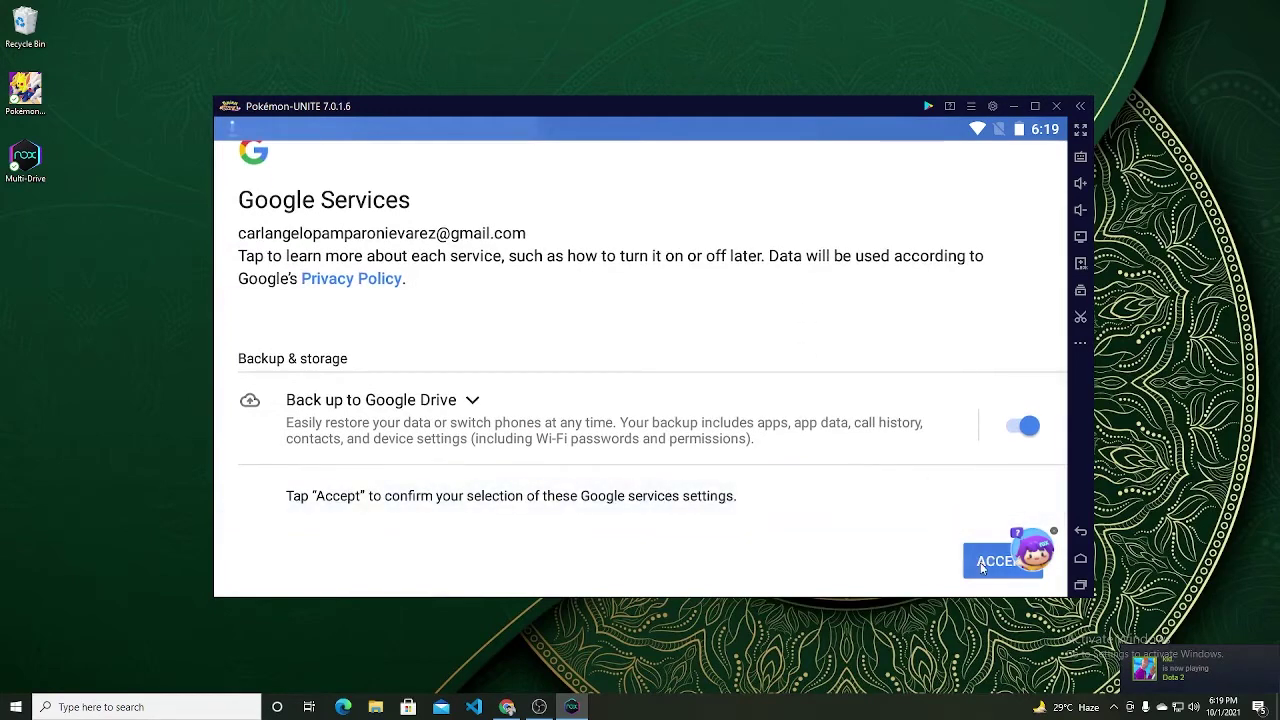
{"action": "left_click", "coordinate": [982, 565]}
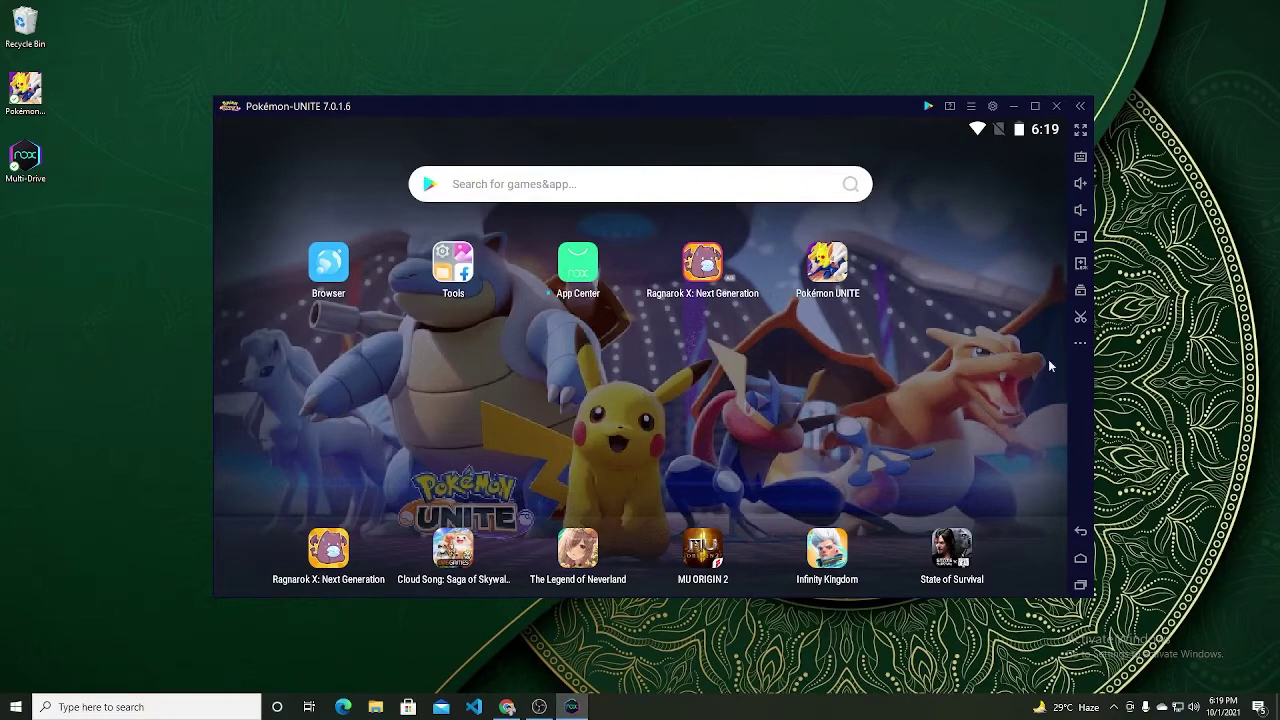
Step: Delete the Pokémon and Multi-Drive desktop shortcuts, empty the Recycle Bin, and install Pokémon UNITE
{"action": "left_click_drag", "start_coordinate": [108, 72], "coordinate": [6, 180]}
{"action": "right_click", "coordinate": [36, 30]}
{"action": "left_click", "coordinate": [89, 50]}
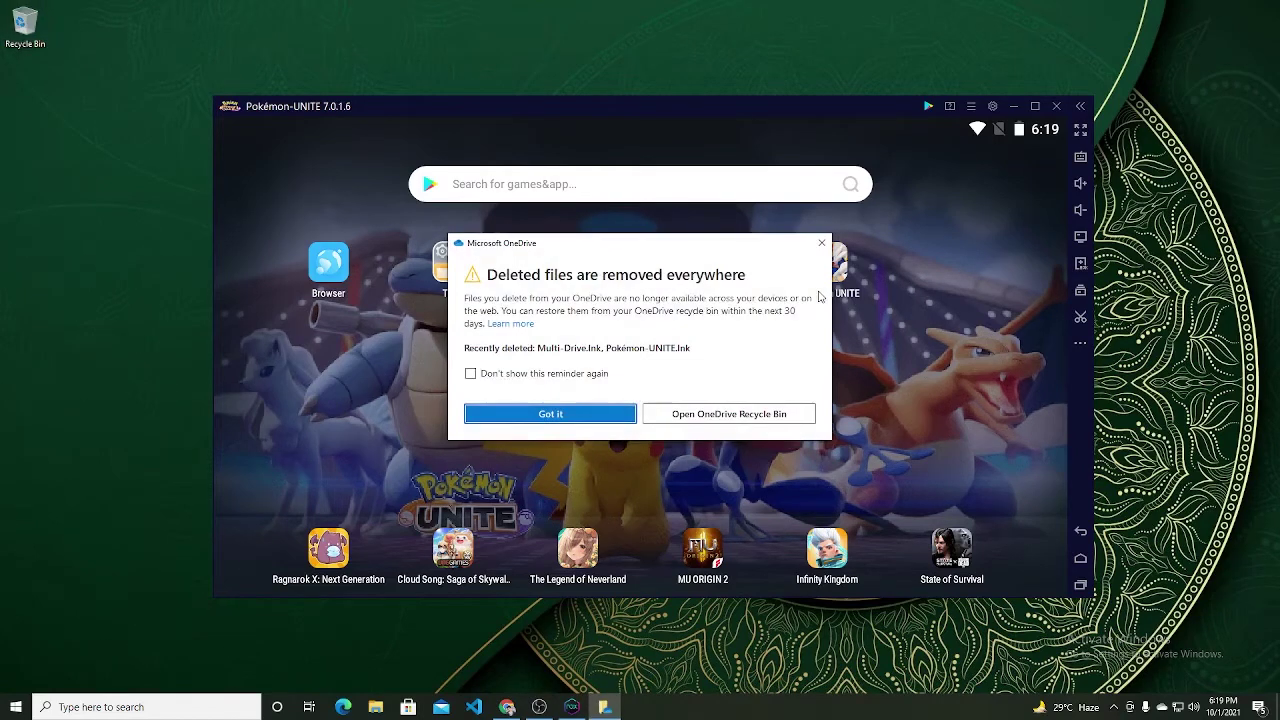
{"action": "left_click", "coordinate": [560, 411]}
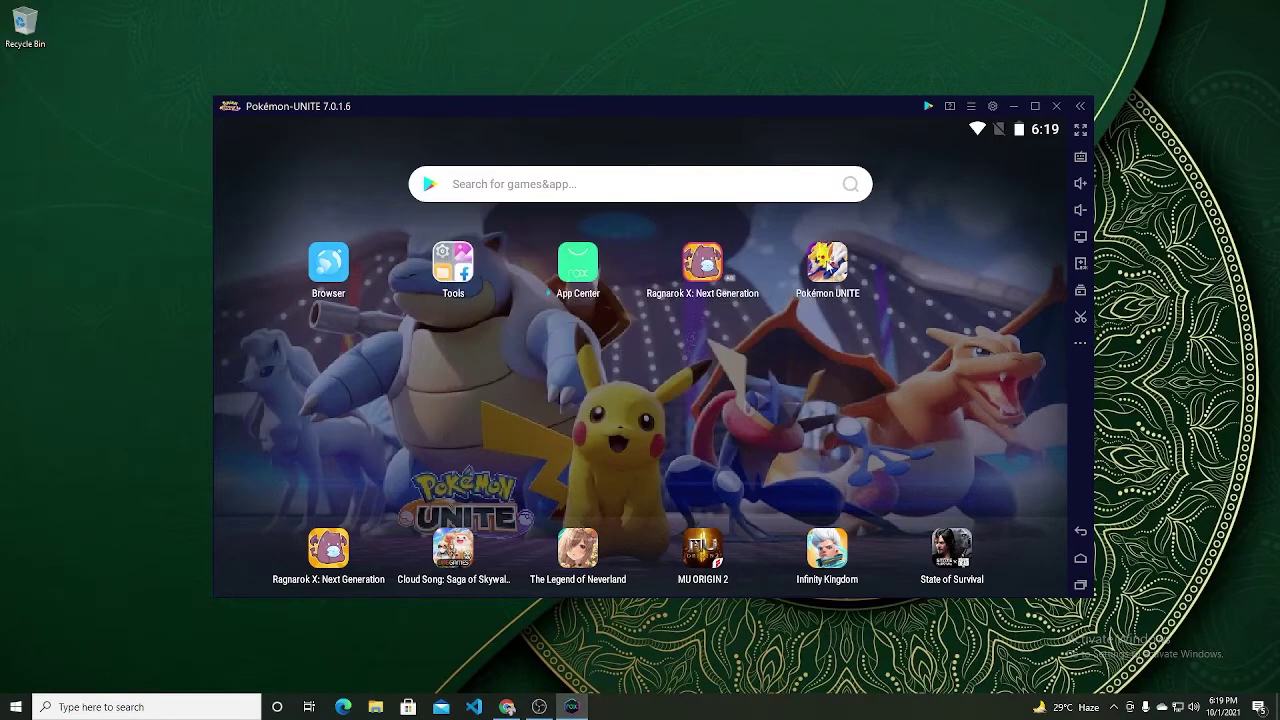
{"action": "left_click", "coordinate": [826, 265]}
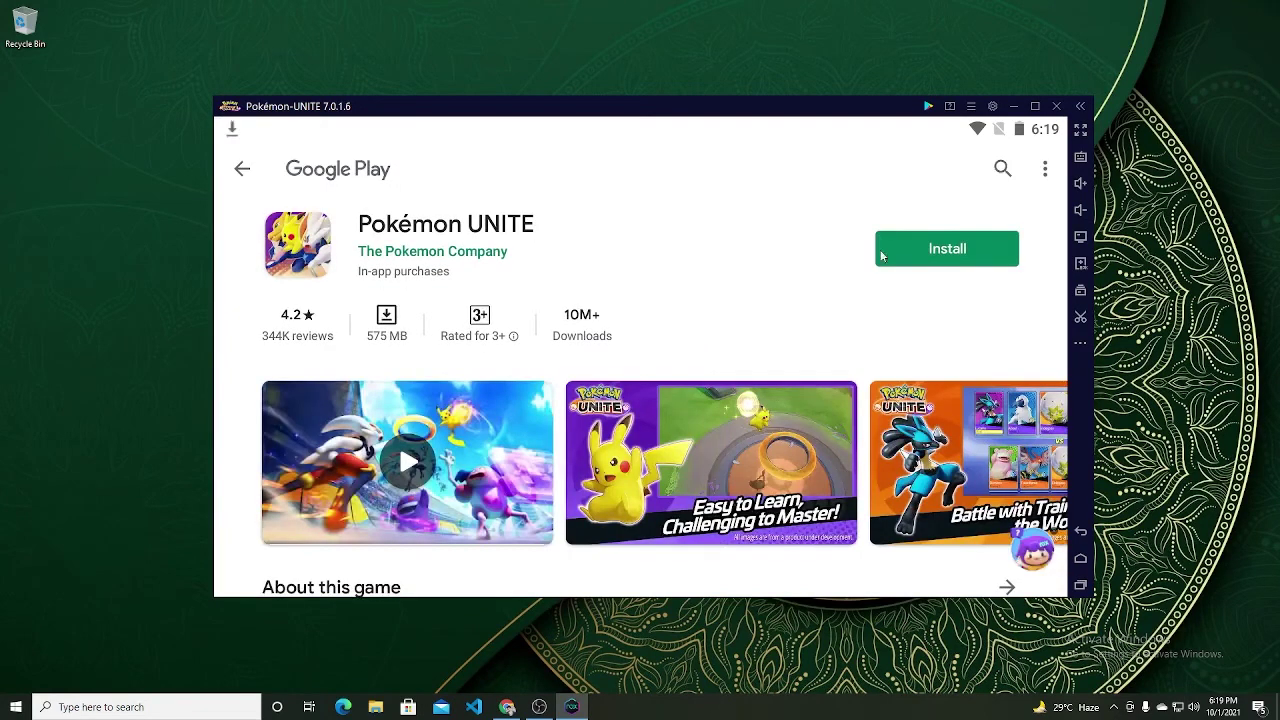
{"action": "left_click", "coordinate": [963, 252]}
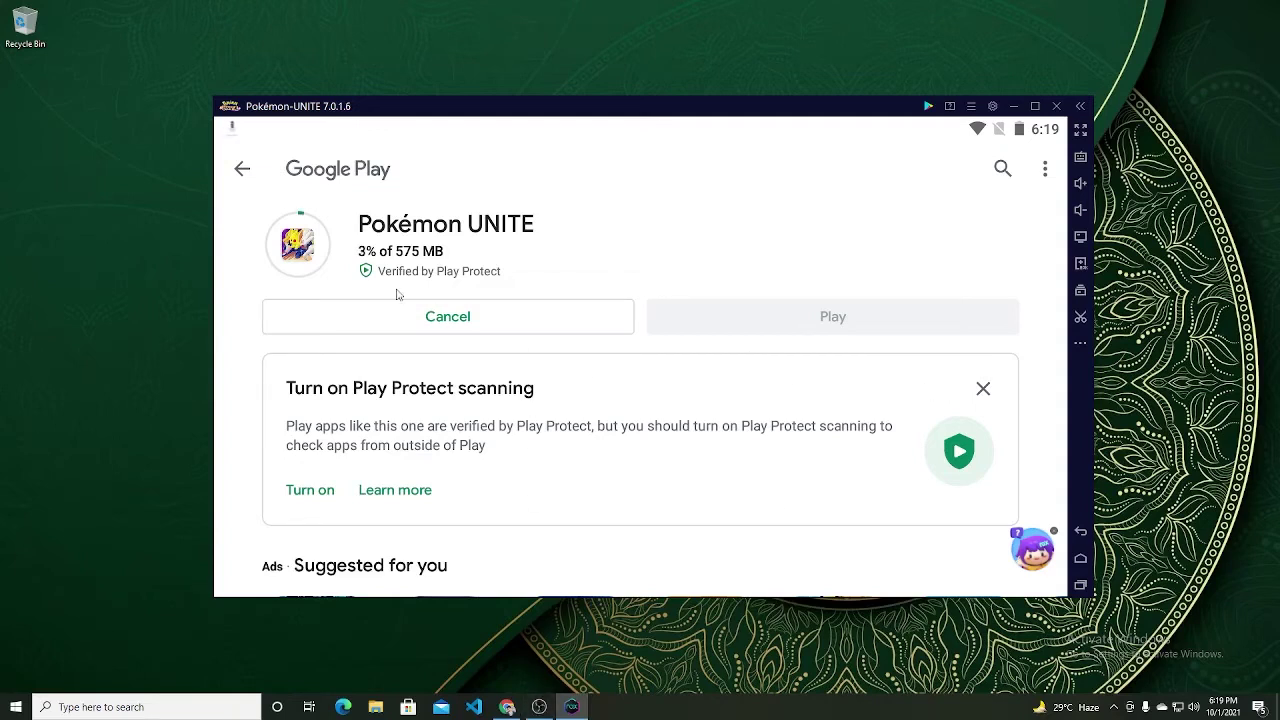
Step: Refresh the desktop and, once the 575 MB download finishes, play Pokémon UNITE
{"action": "right_click", "coordinate": [8, 262]}
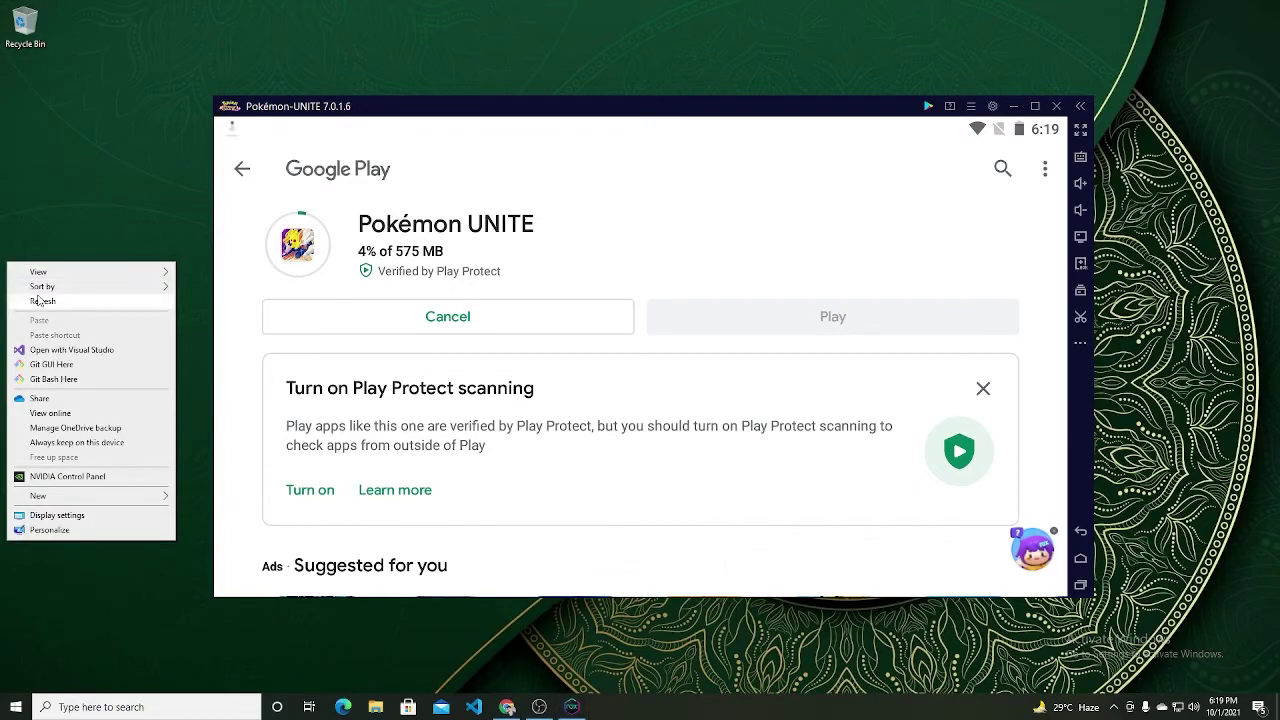
{"action": "left_click", "coordinate": [38, 298]}
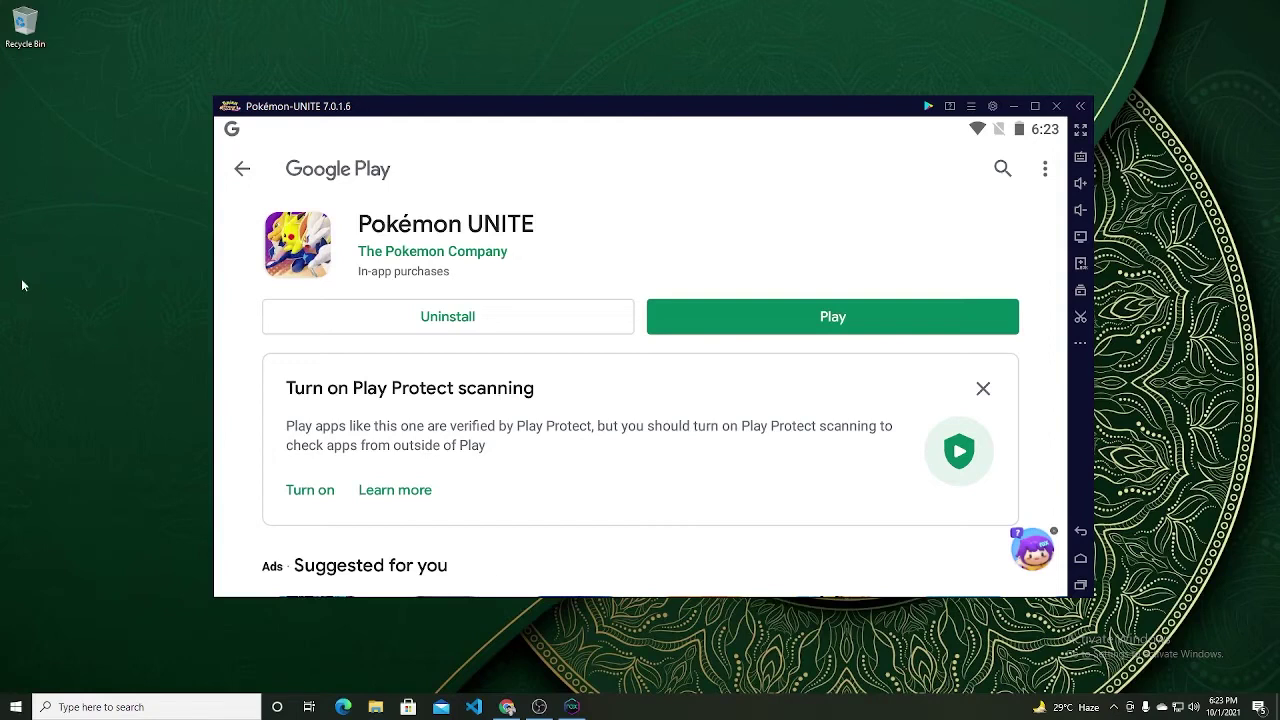
{"action": "left_click", "coordinate": [700, 316]}
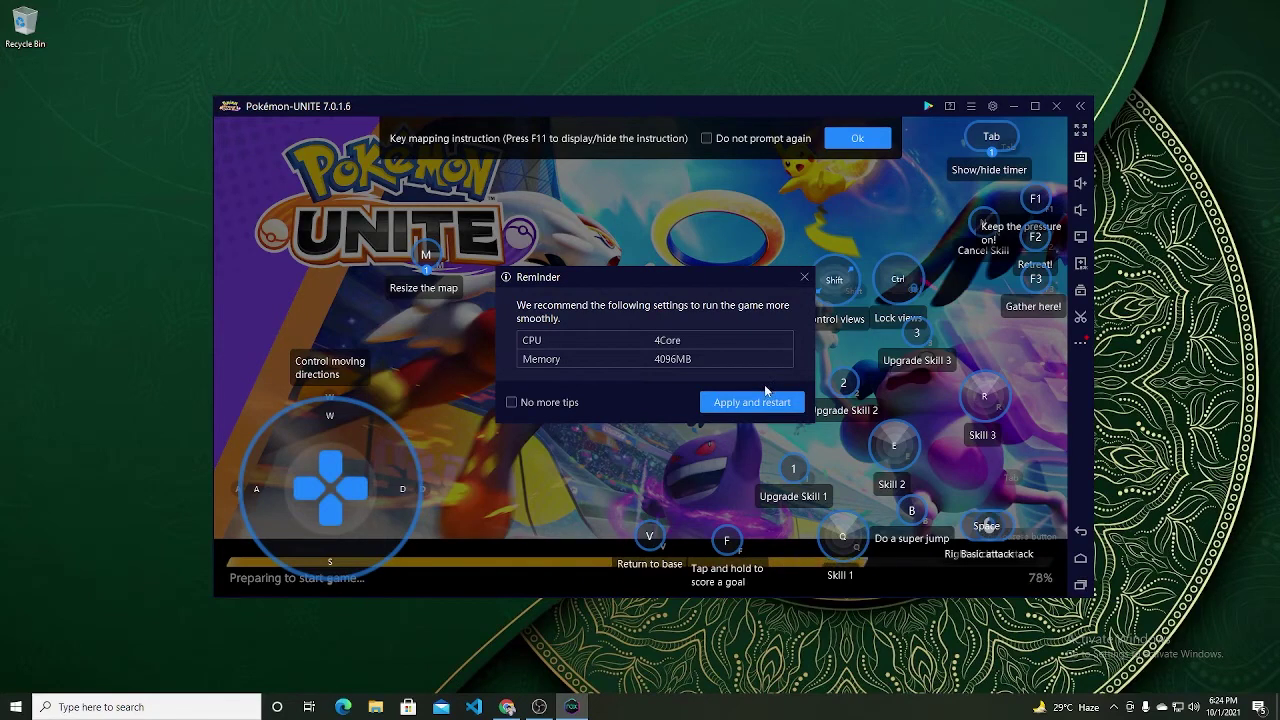
Step: Dismiss the performance reminder, key-mapping bar and update notices, then set the game language to English
{"action": "left_click", "coordinate": [804, 276]}
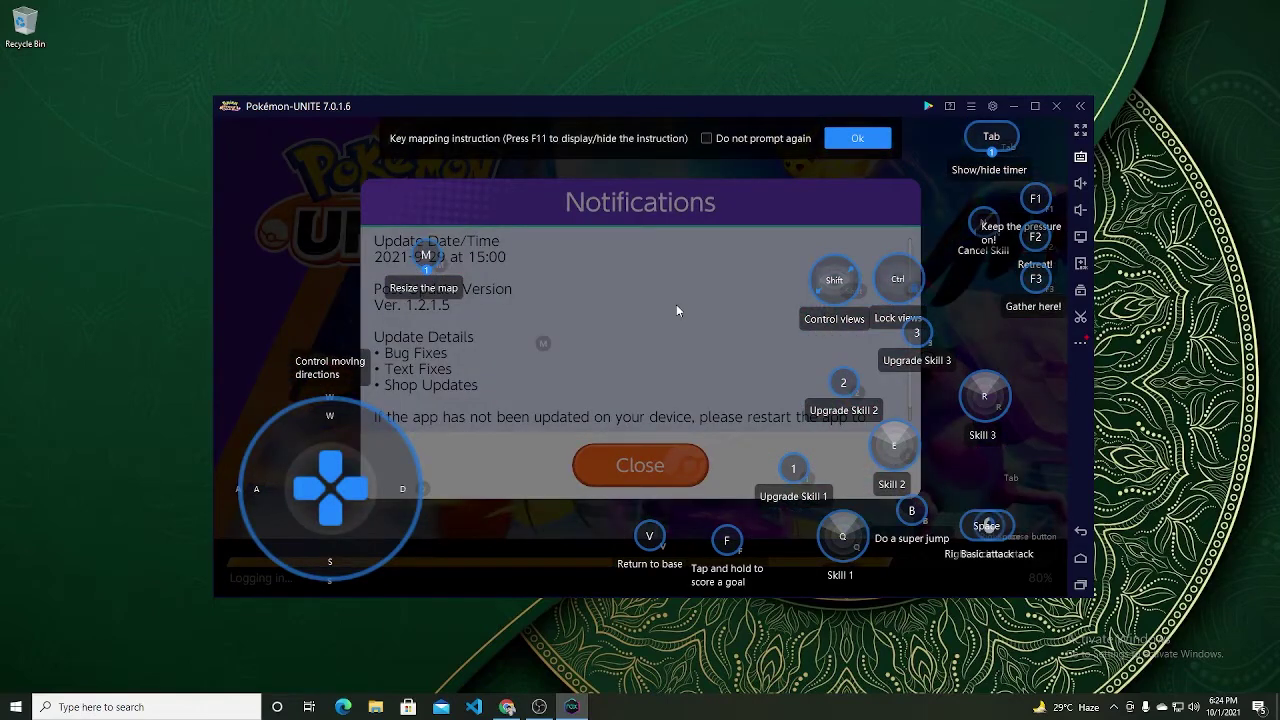
{"action": "left_click", "coordinate": [853, 136]}
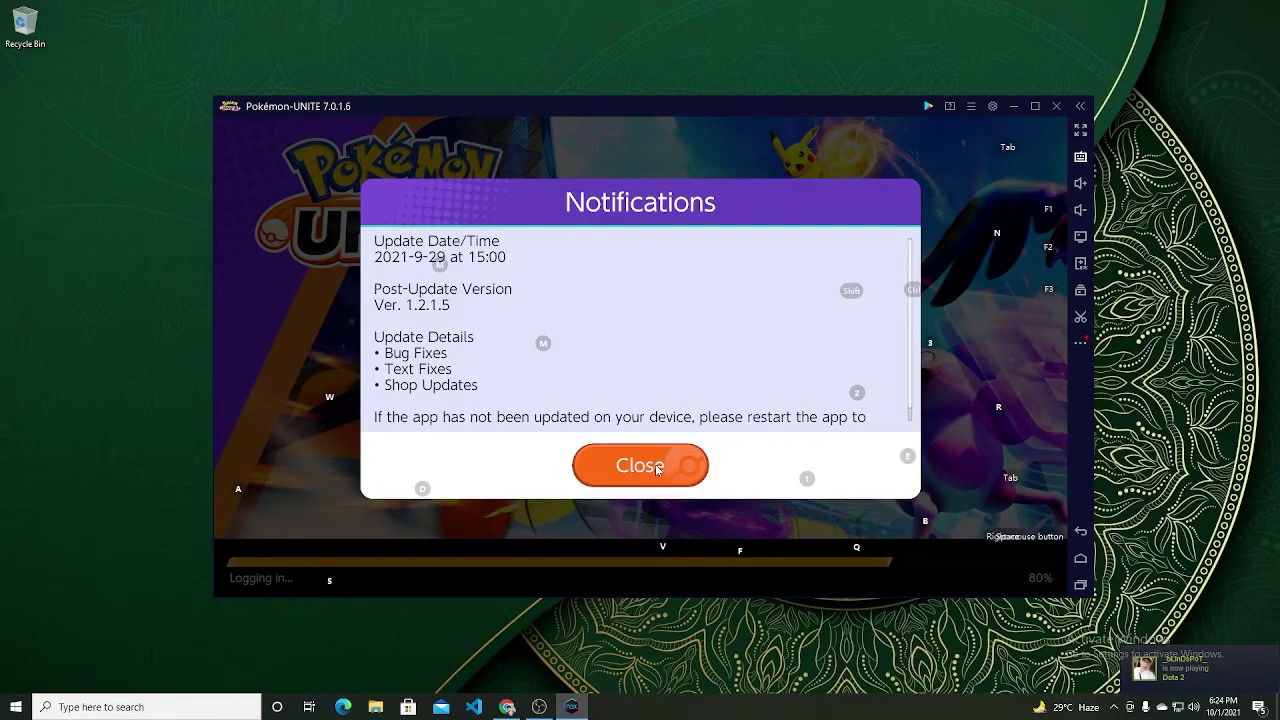
{"action": "left_click", "coordinate": [621, 463]}
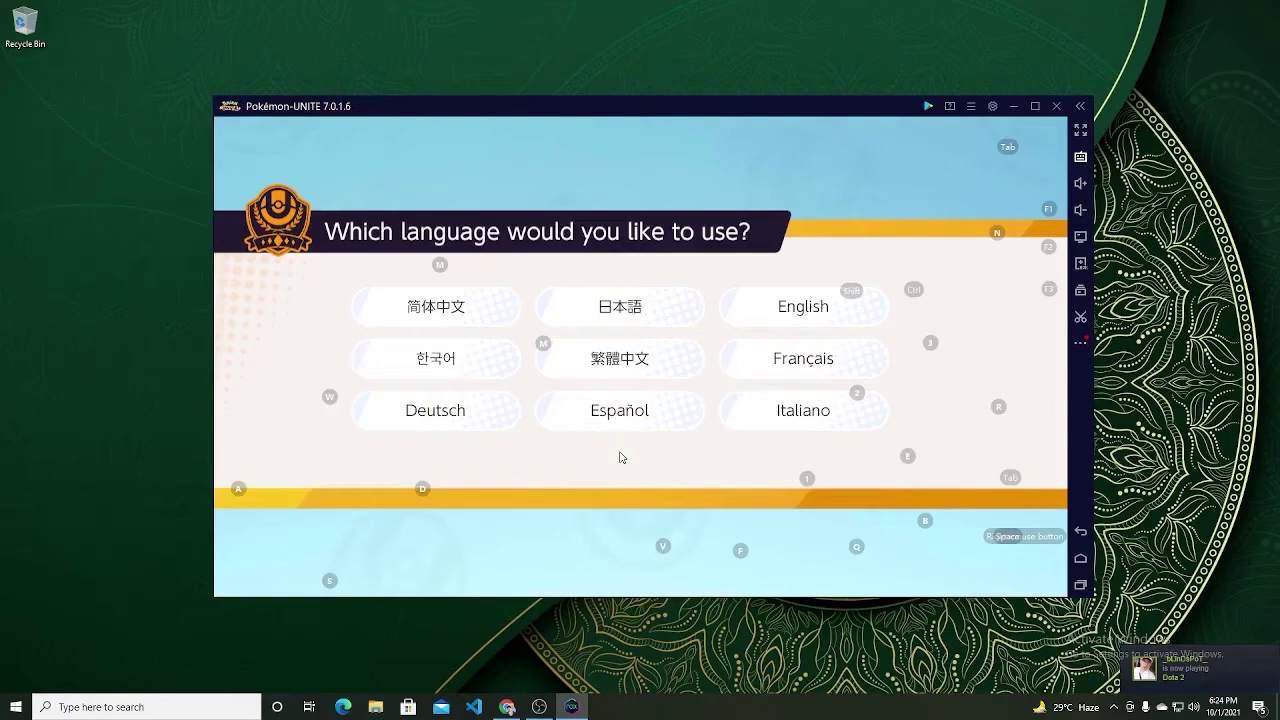
{"action": "left_click", "coordinate": [809, 318]}
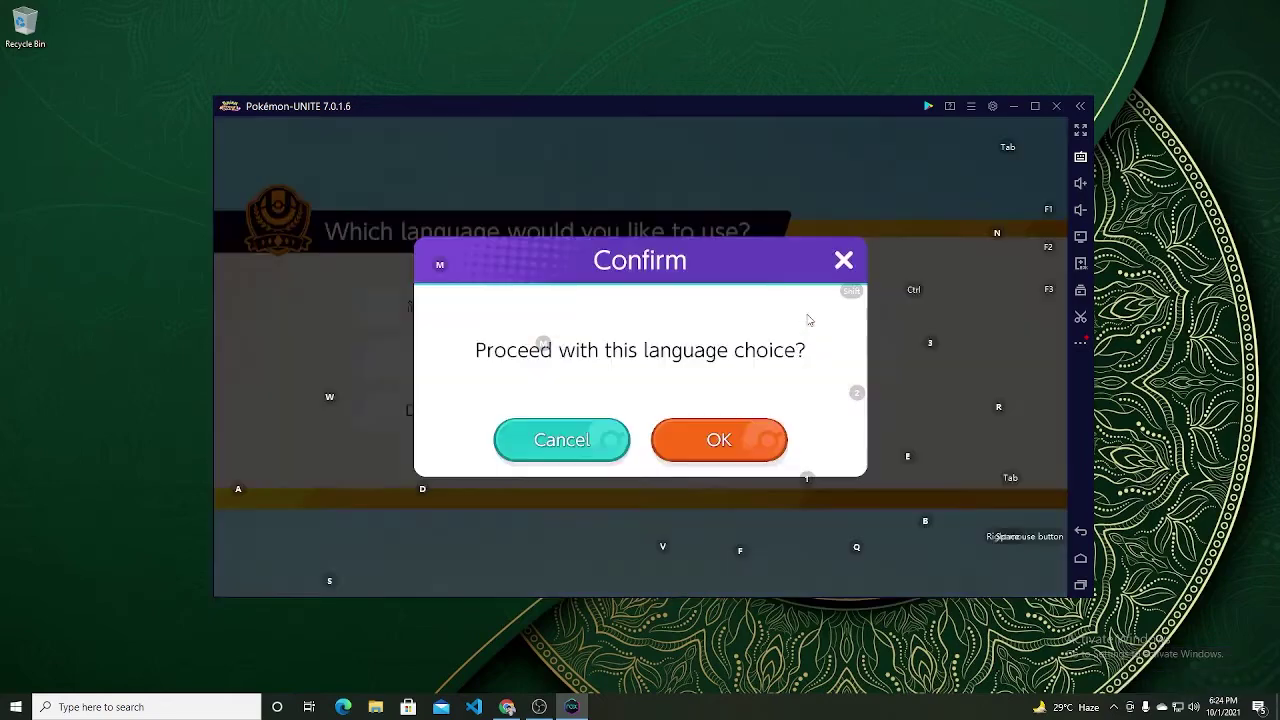
{"action": "left_click", "coordinate": [689, 442]}
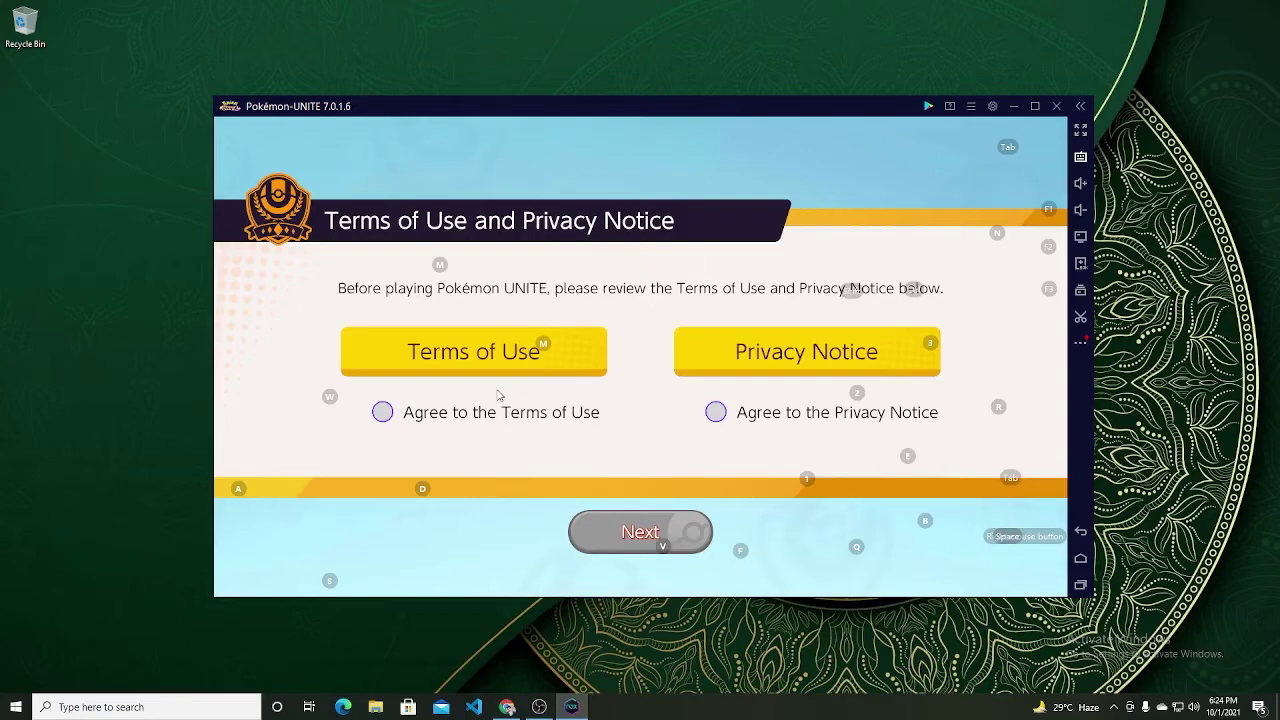
Step: Read through the Terms of Use and tick its Agree box
{"action": "left_click", "coordinate": [428, 352]}
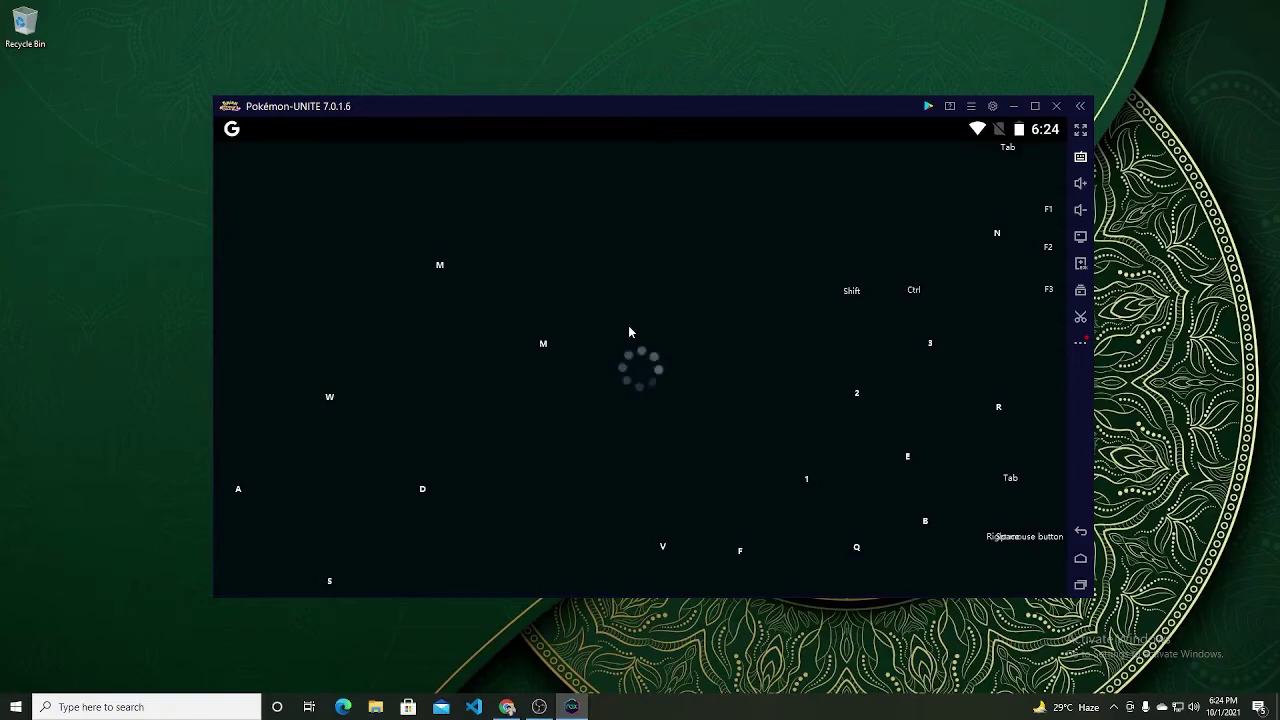
{"action": "scroll", "coordinate": [693, 347], "scroll_direction": "down", "scroll_amount": 5}
{"action": "scroll", "coordinate": [693, 347], "scroll_direction": "down", "scroll_amount": 5}
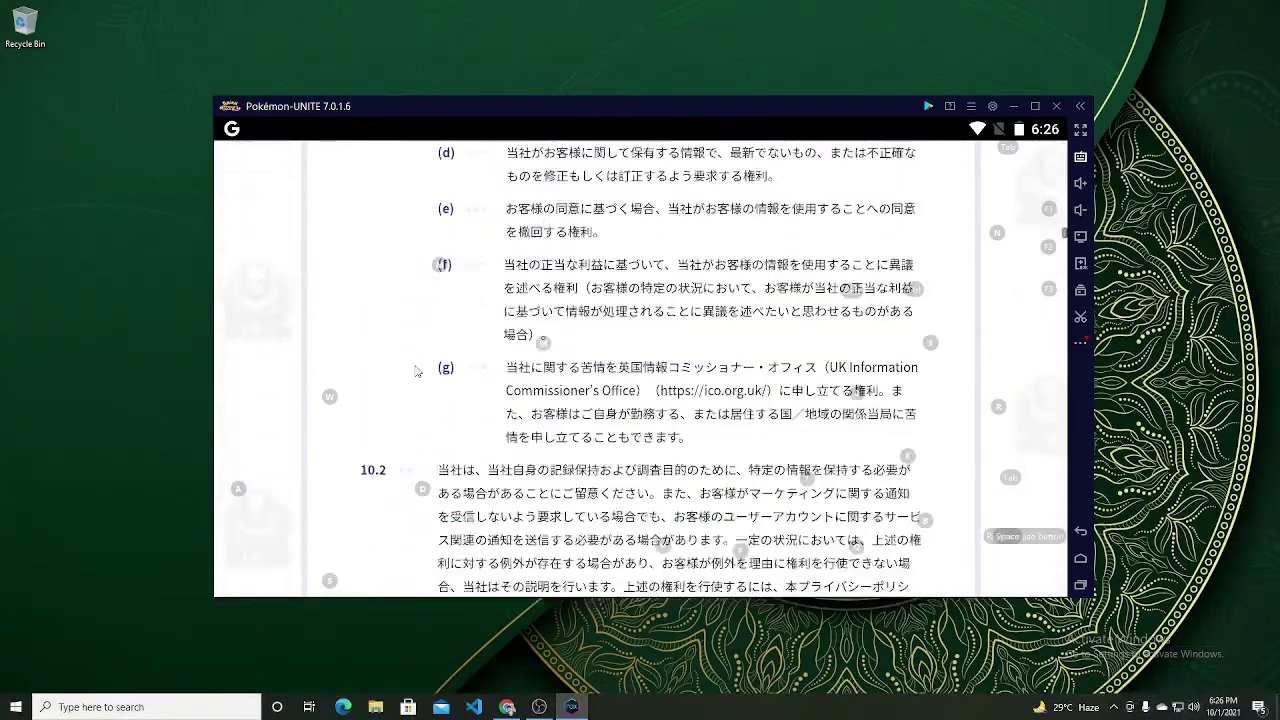
{"action": "scroll", "coordinate": [416, 371], "scroll_direction": "down", "scroll_amount": 10}
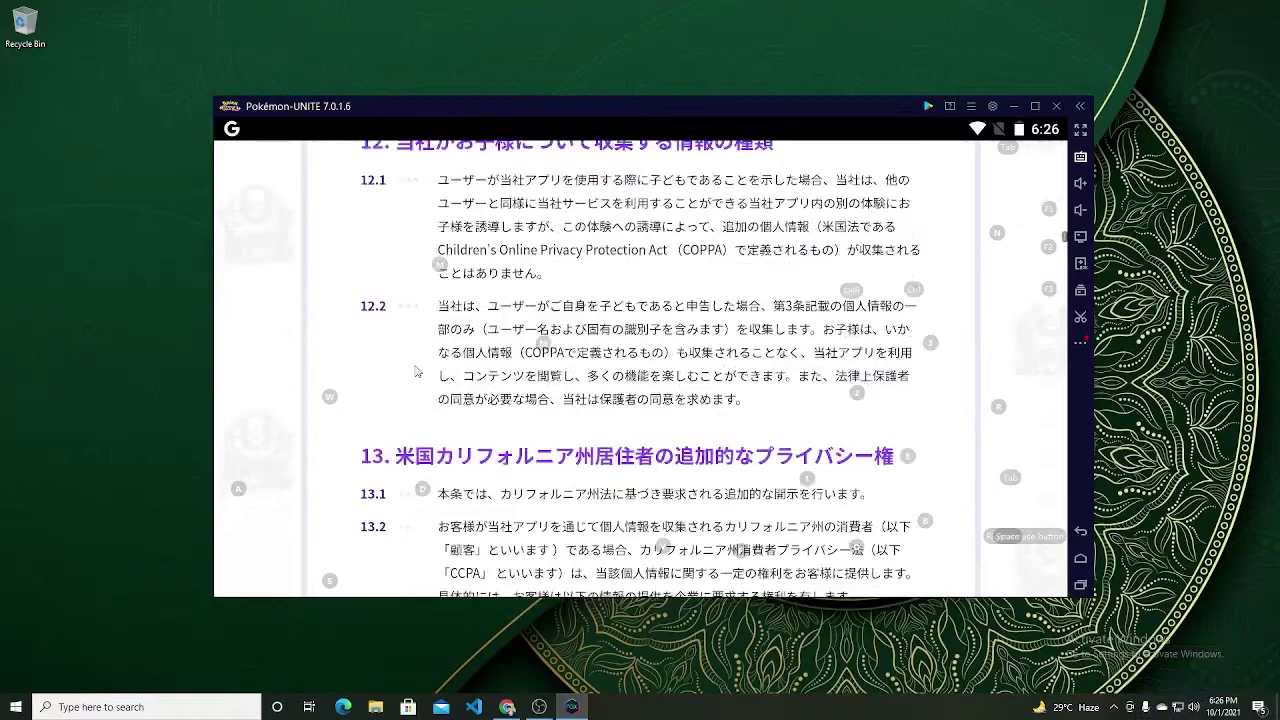
{"action": "scroll", "coordinate": [416, 371], "scroll_direction": "down", "scroll_amount": 15}
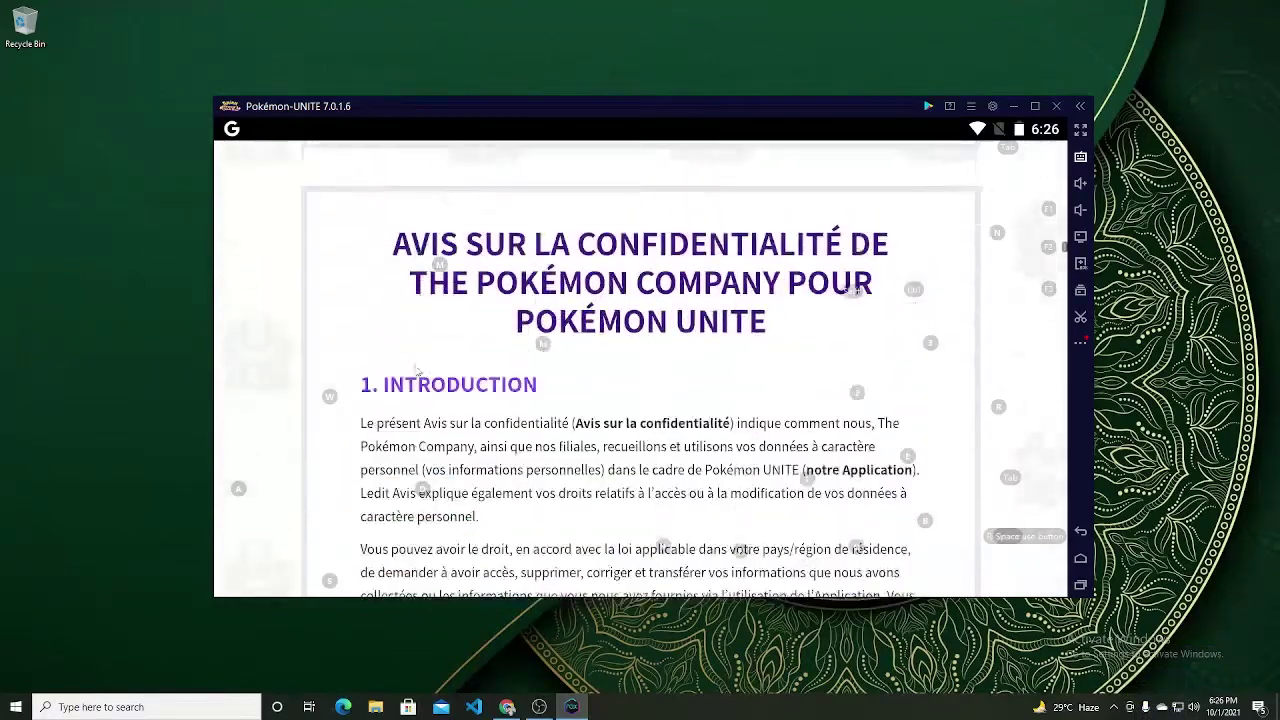
{"action": "scroll", "coordinate": [416, 371], "scroll_direction": "down", "scroll_amount": 15}
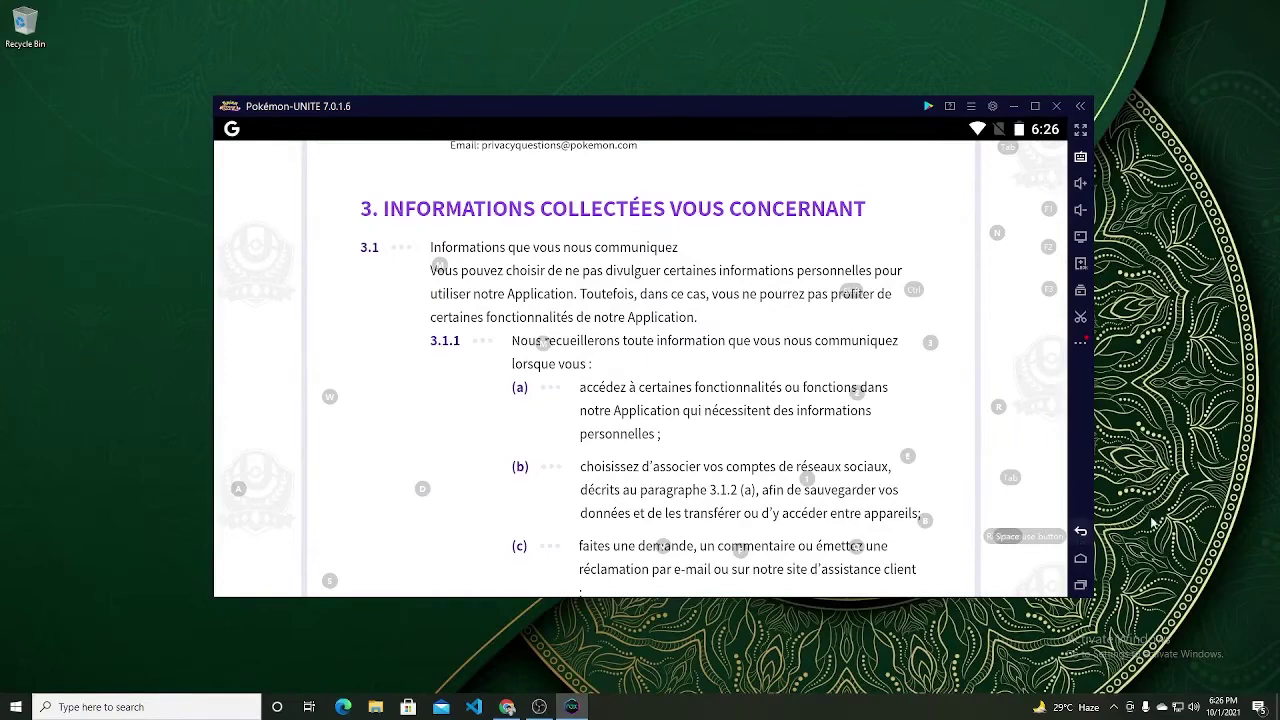
{"action": "left_click", "coordinate": [1080, 531]}
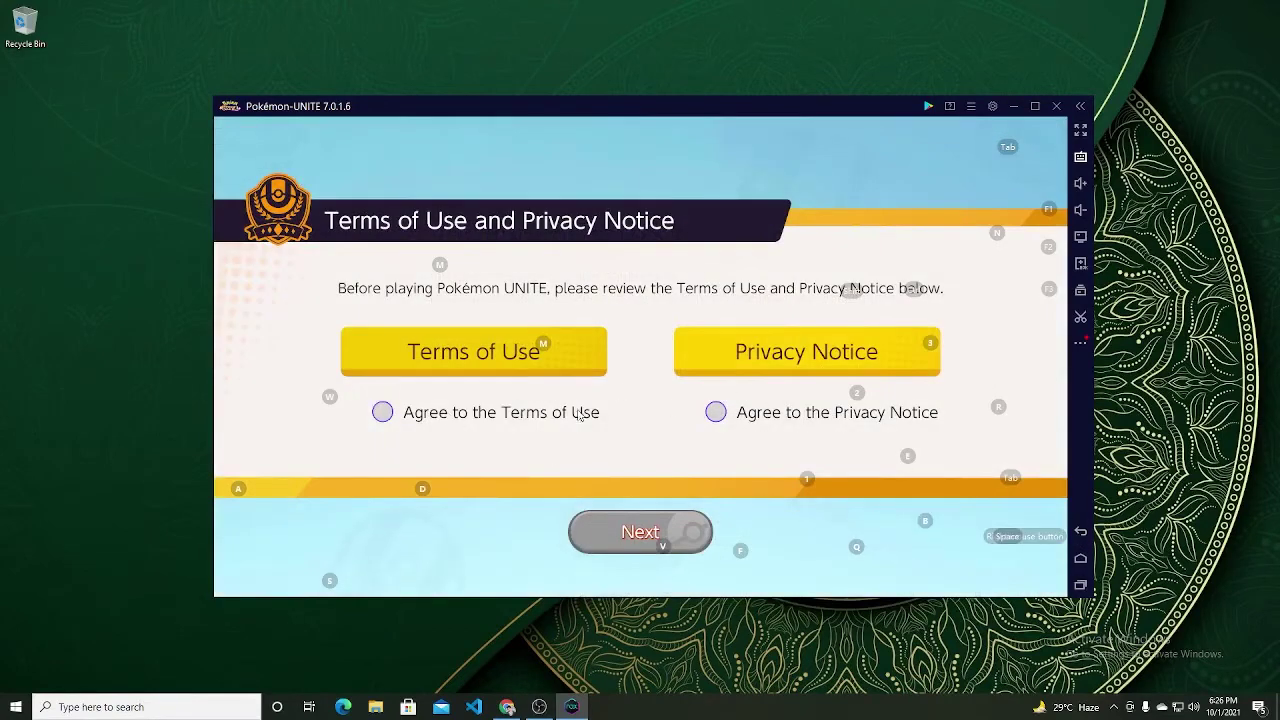
{"action": "left_click", "coordinate": [384, 414]}
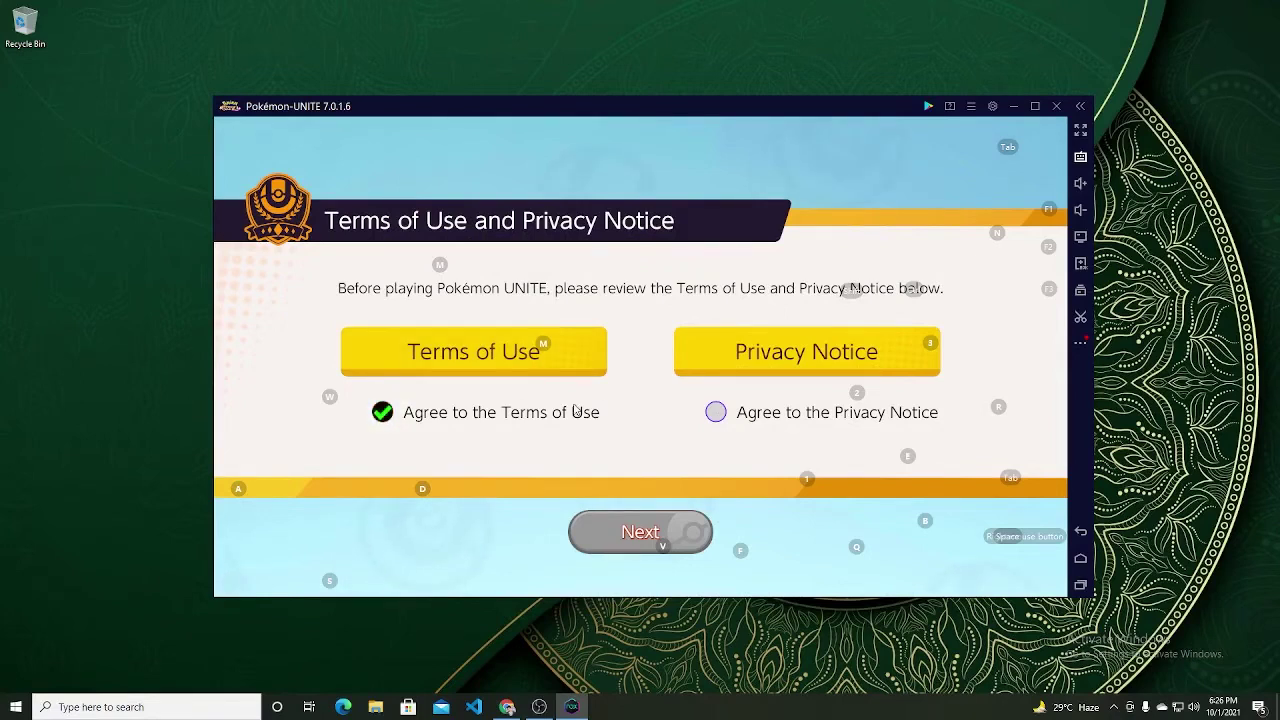
Step: Read the Privacy Notice, agree to it, and continue to the date-of-birth screen
{"action": "left_click", "coordinate": [715, 413]}
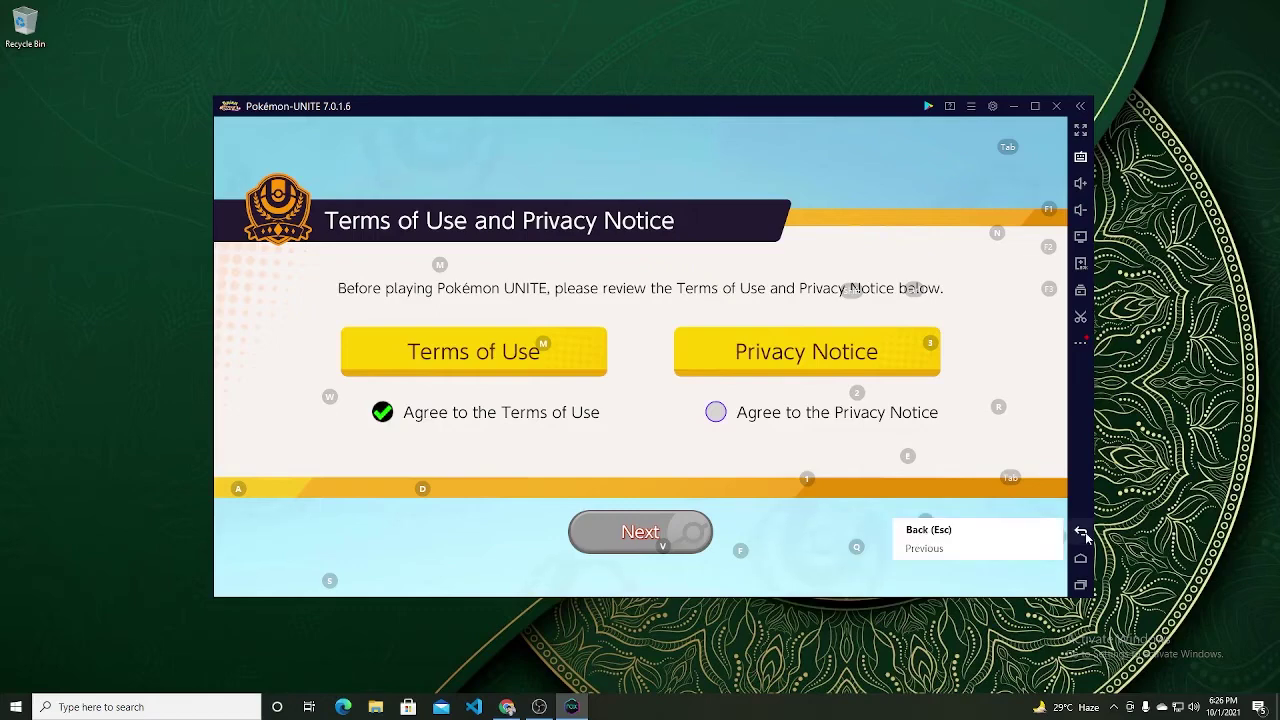
{"action": "left_click", "coordinate": [781, 356]}
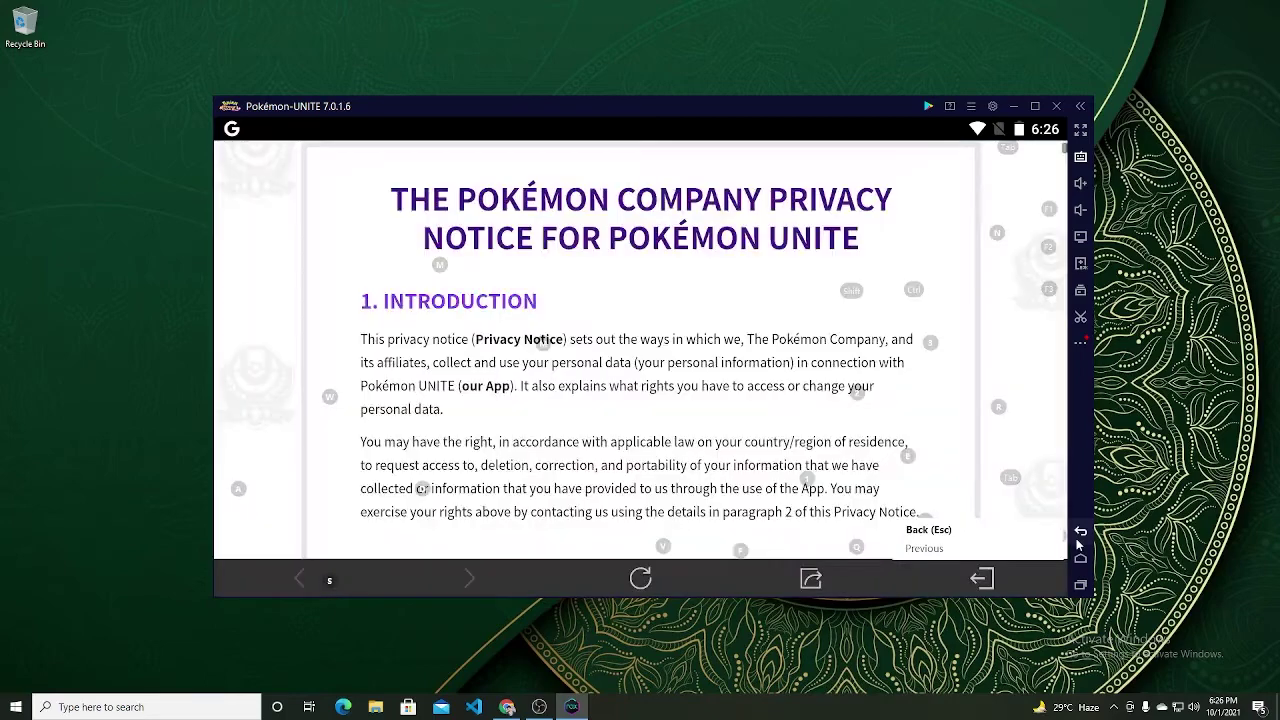
{"action": "left_click", "coordinate": [1078, 540]}
{"action": "left_click", "coordinate": [716, 413]}
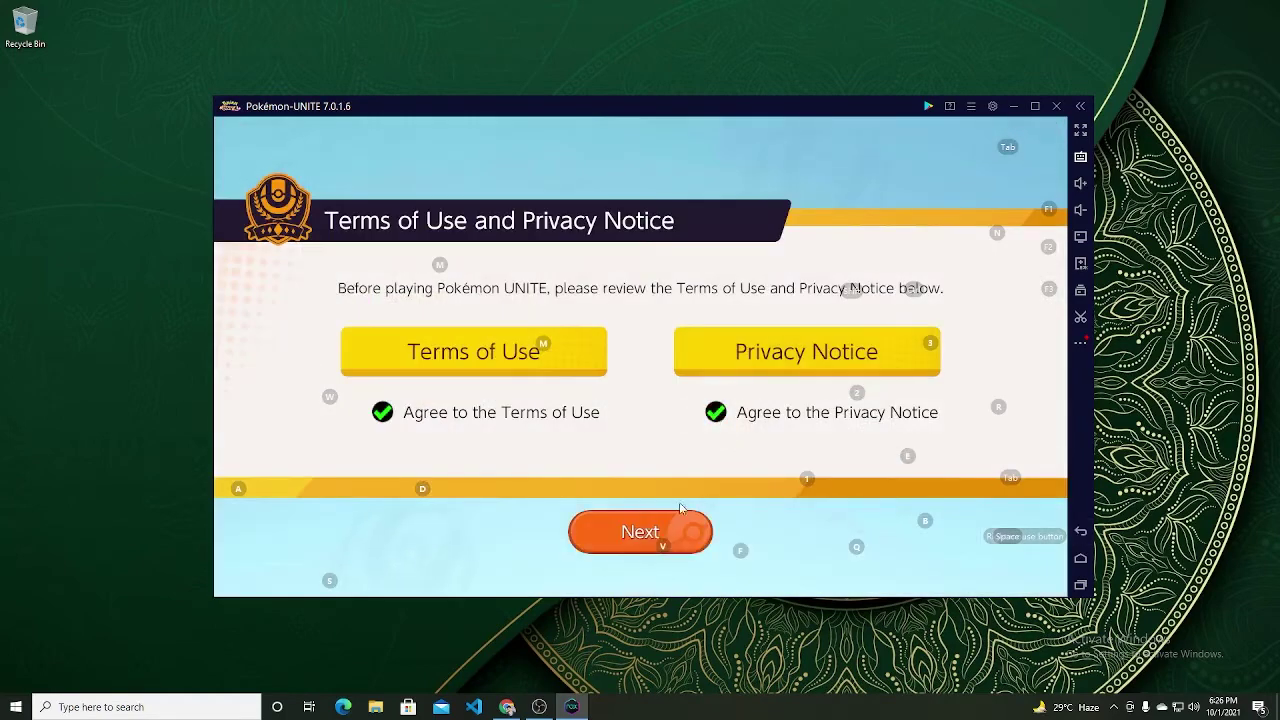
{"action": "left_click", "coordinate": [674, 532]}
Step: Set the birth year to 1996 and the birth month to 1
{"action": "left_click", "coordinate": [494, 350]}
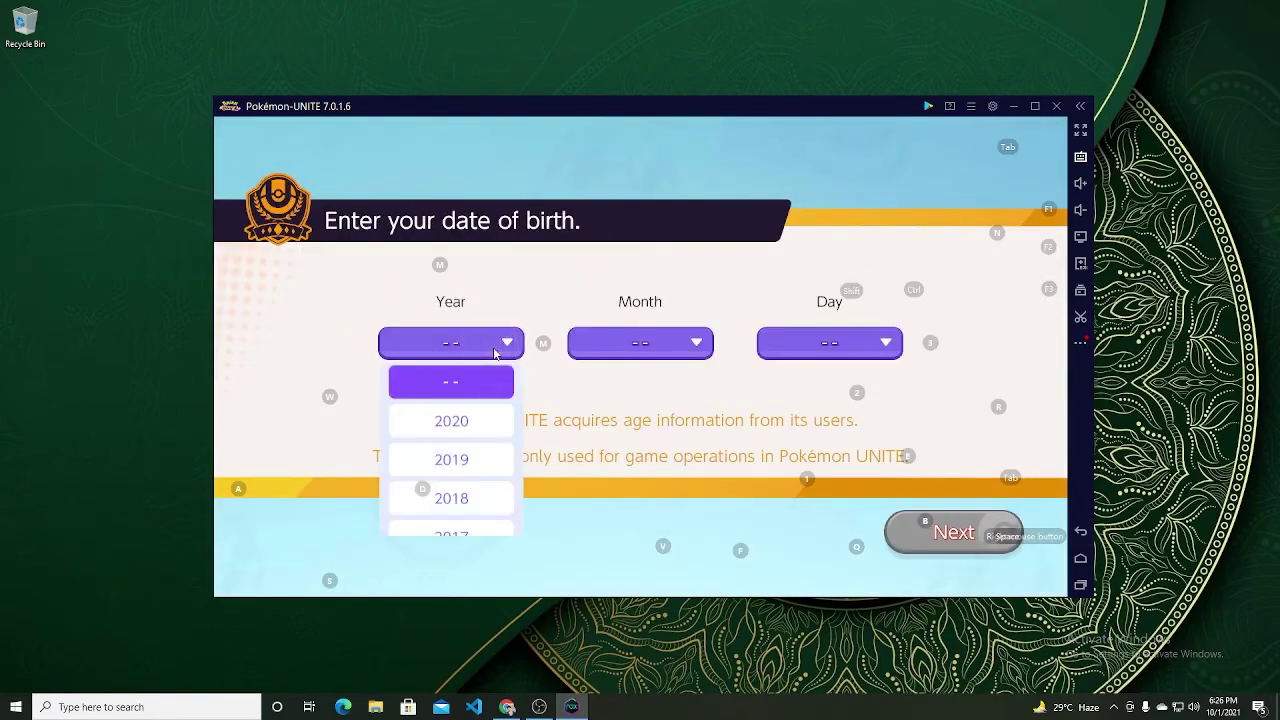
{"action": "scroll", "coordinate": [464, 465], "scroll_direction": "down", "scroll_amount": 10}
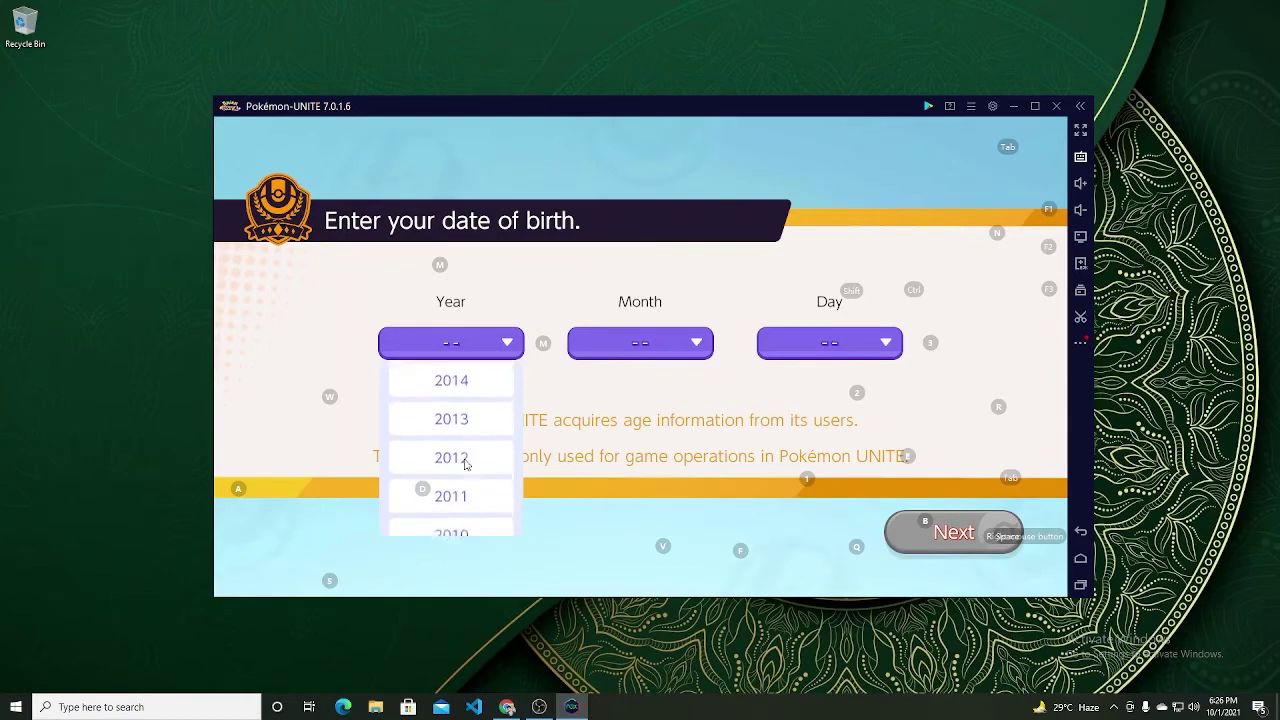
{"action": "scroll", "coordinate": [464, 460], "scroll_direction": "down", "scroll_amount": 7}
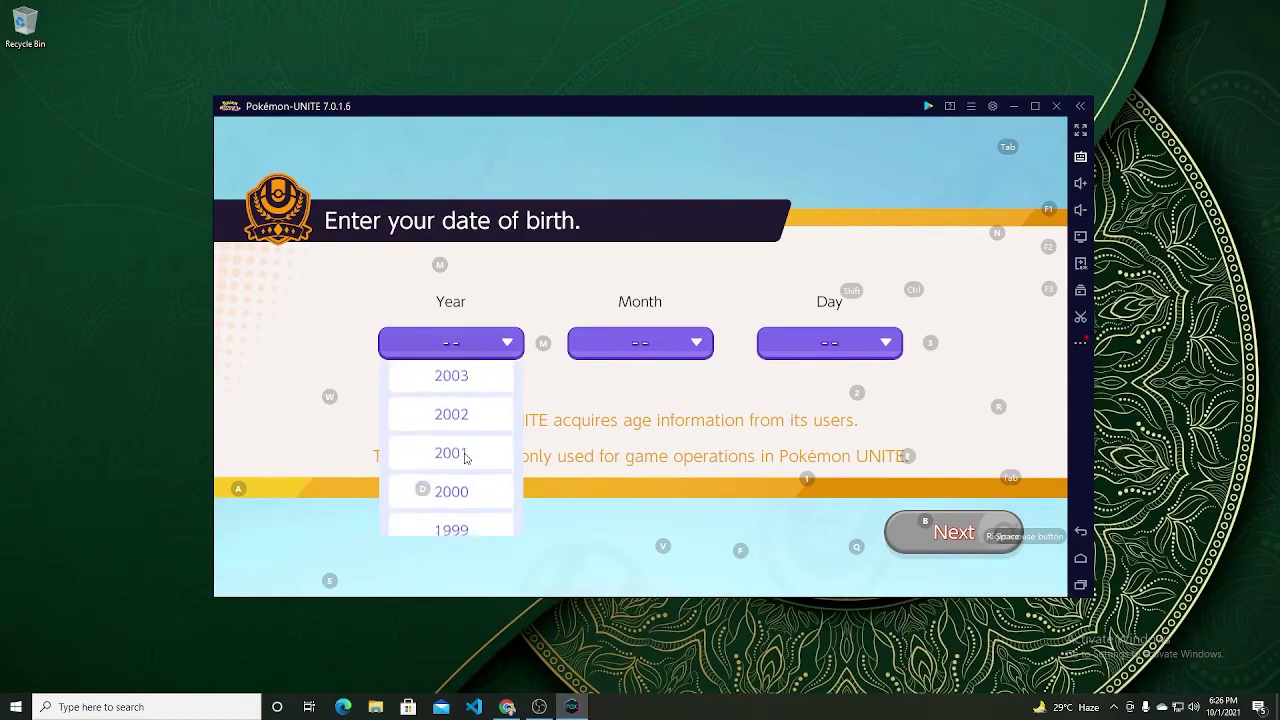
{"action": "scroll", "coordinate": [465, 460], "scroll_direction": "down", "scroll_amount": 4}
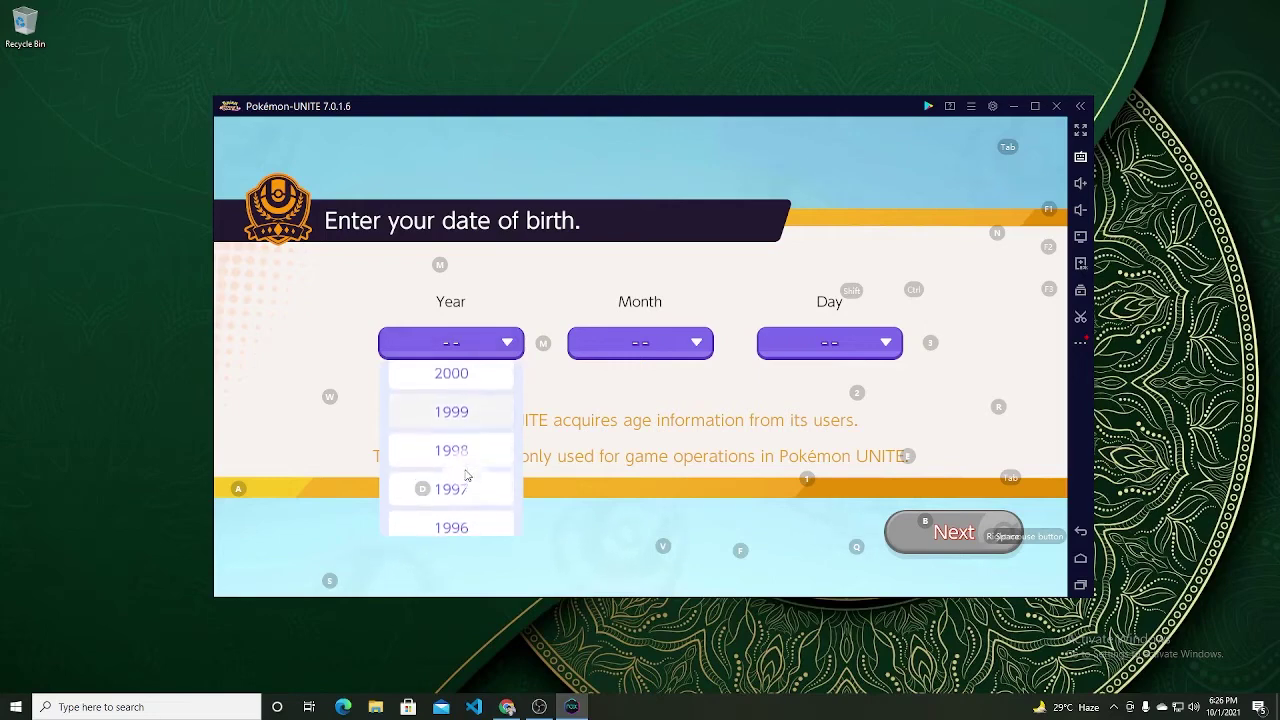
{"action": "left_click", "coordinate": [479, 470]}
{"action": "left_click", "coordinate": [648, 340]}
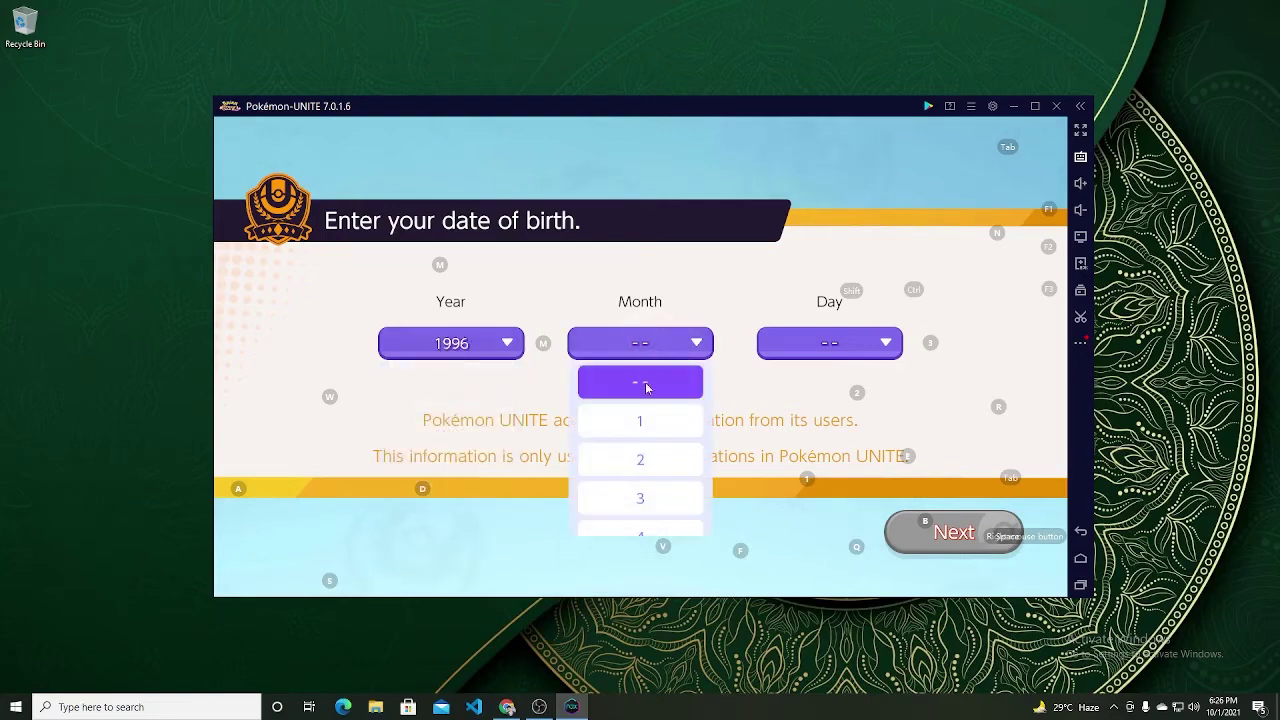
{"action": "left_click", "coordinate": [648, 421]}
Step: Choose the birth day, changing it from 28, then submit and confirm the date of birth
{"action": "left_click", "coordinate": [800, 350]}
{"action": "scroll", "coordinate": [846, 491], "scroll_direction": "down", "scroll_amount": 15}
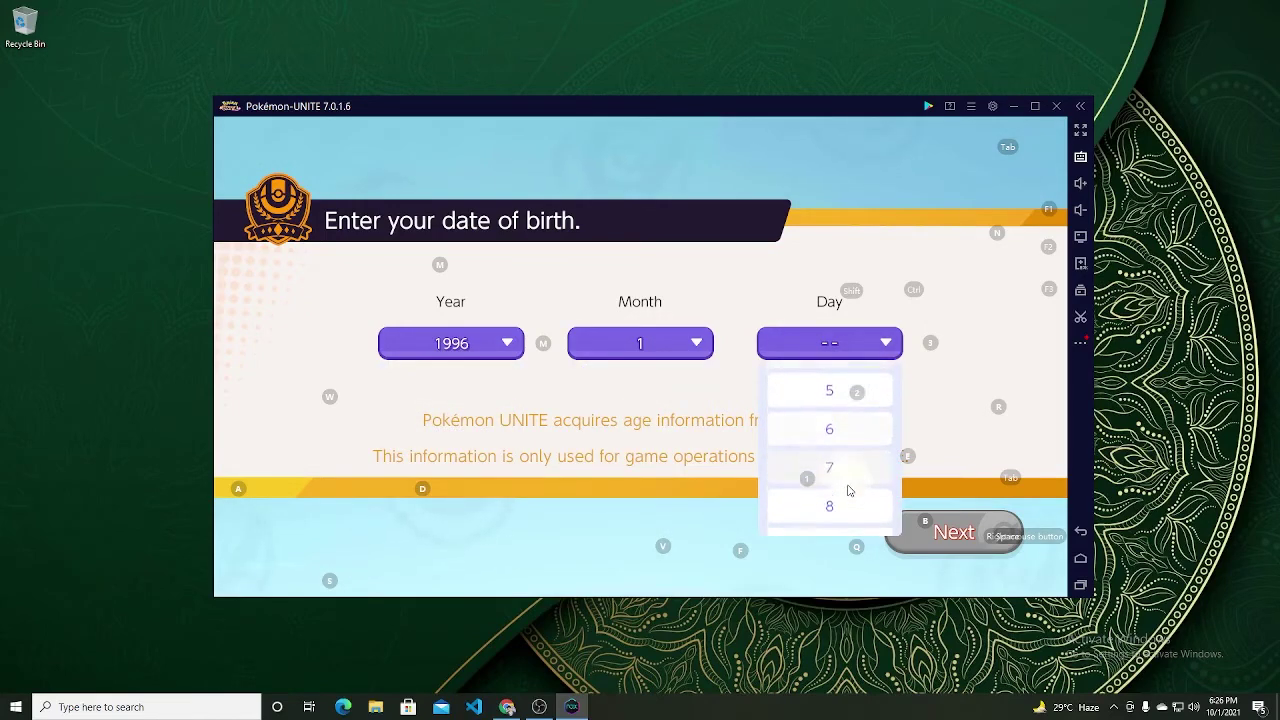
{"action": "scroll", "coordinate": [848, 491], "scroll_direction": "down", "scroll_amount": 12}
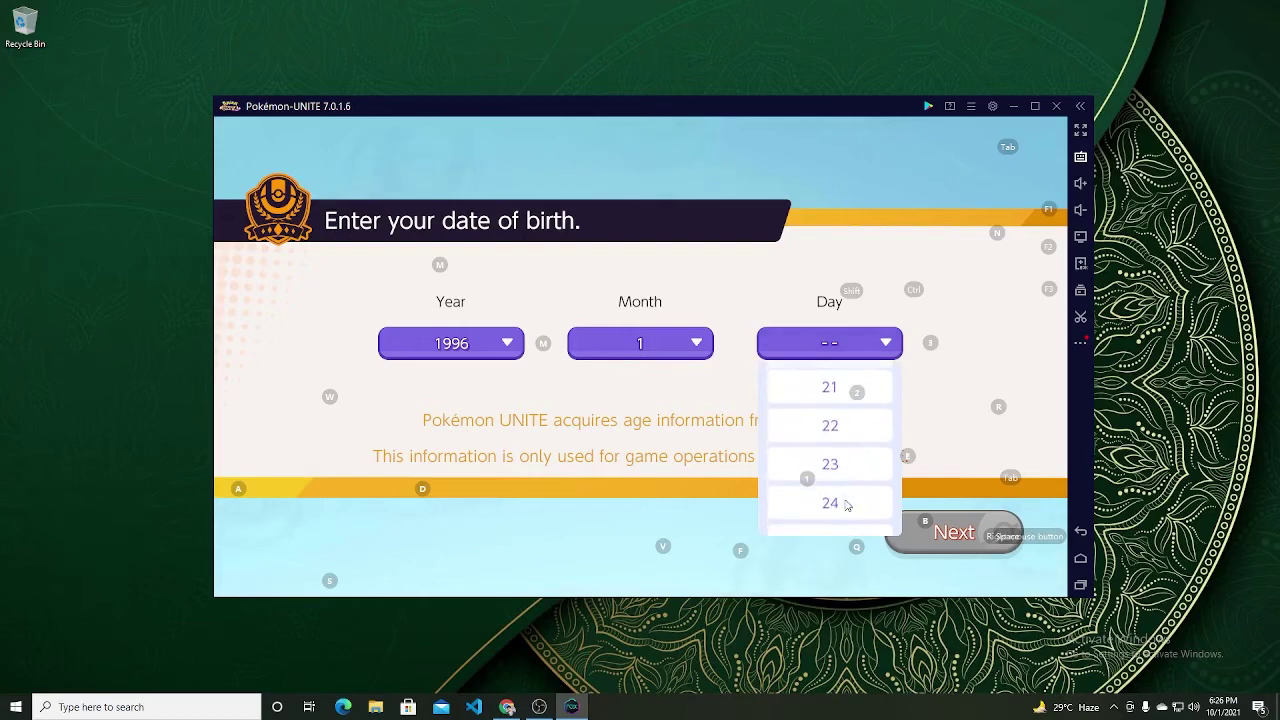
{"action": "left_click", "coordinate": [842, 424]}
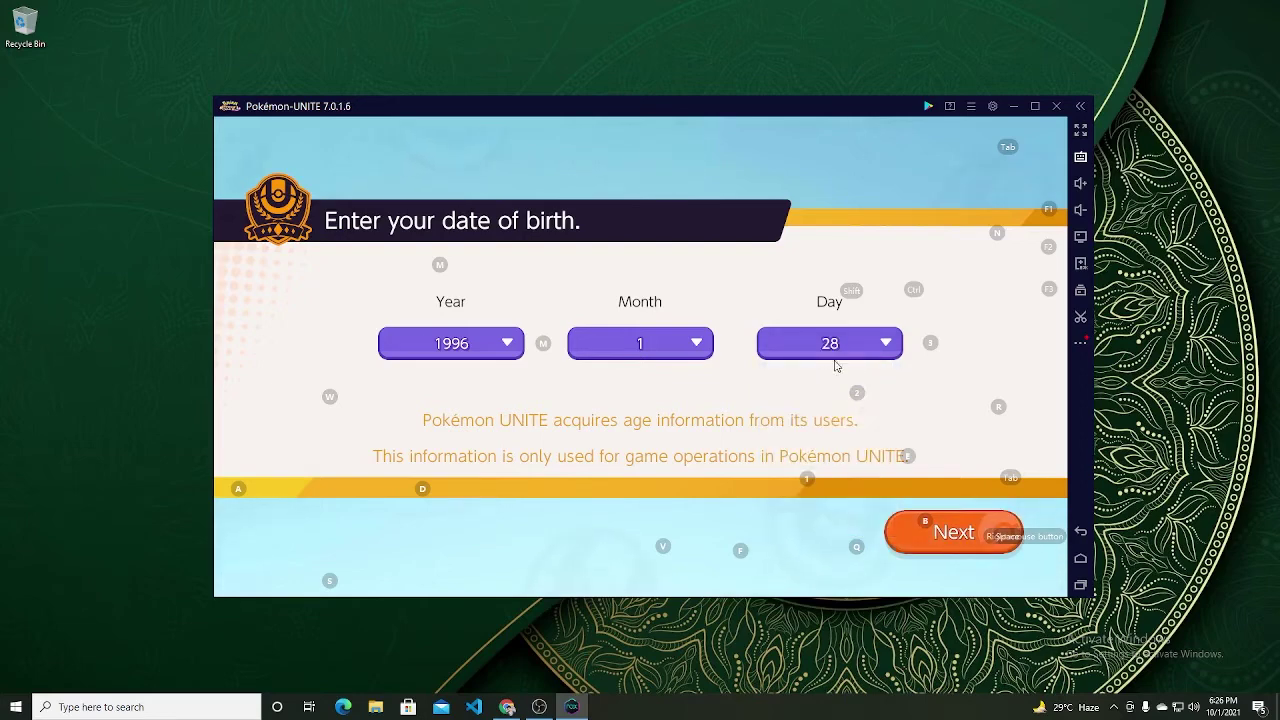
{"action": "left_click", "coordinate": [840, 345]}
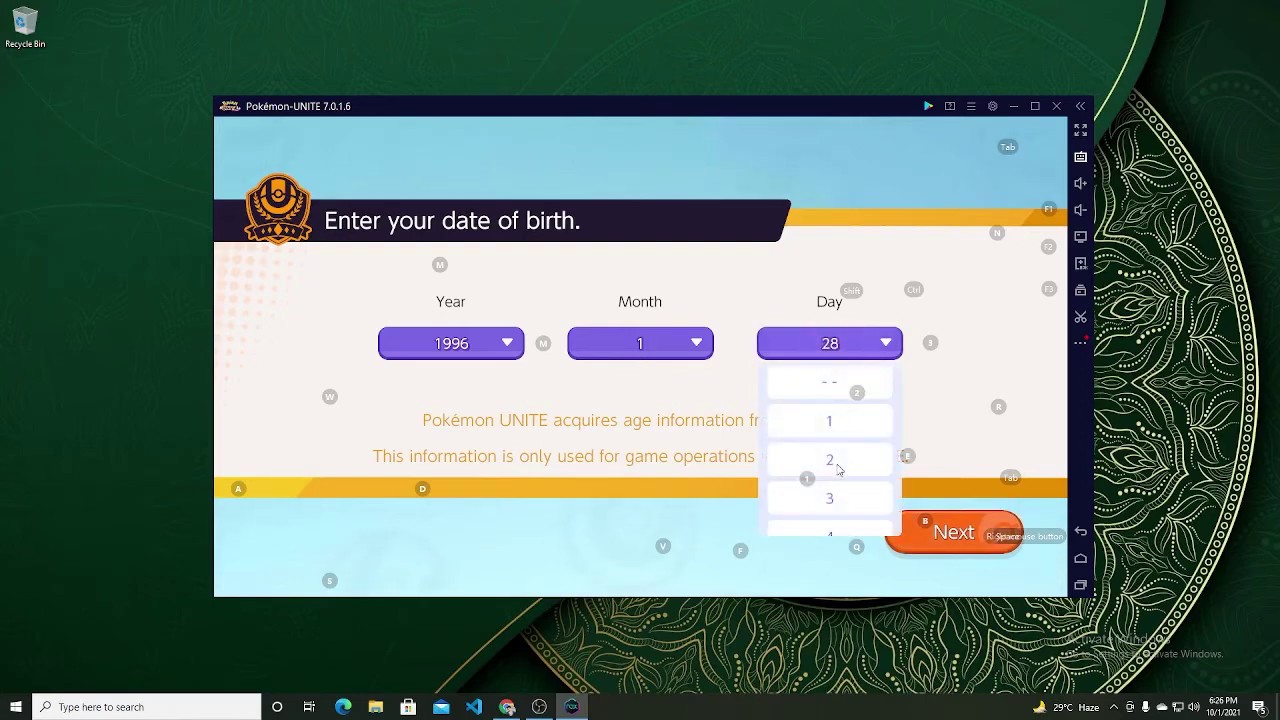
{"action": "scroll", "coordinate": [836, 468], "scroll_direction": "down", "scroll_amount": 10}
{"action": "scroll", "coordinate": [838, 470], "scroll_direction": "down", "scroll_amount": 12}
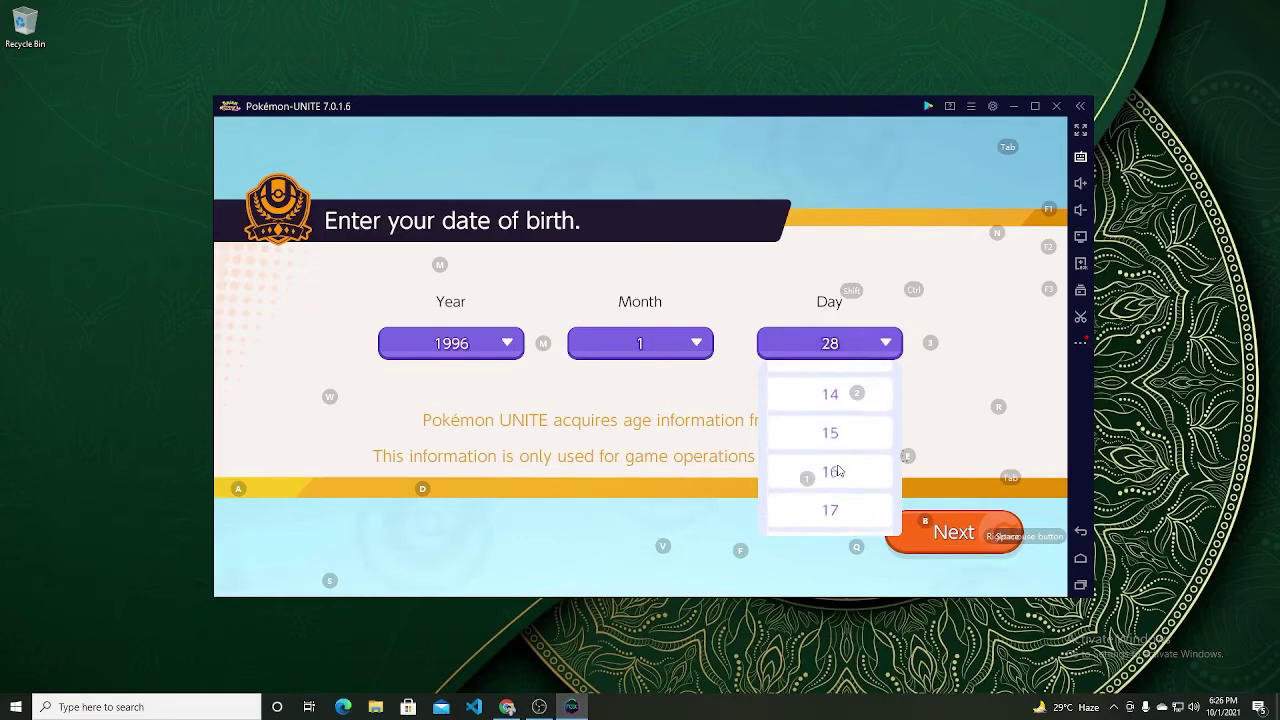
{"action": "scroll", "coordinate": [842, 480], "scroll_direction": "down", "scroll_amount": 4}
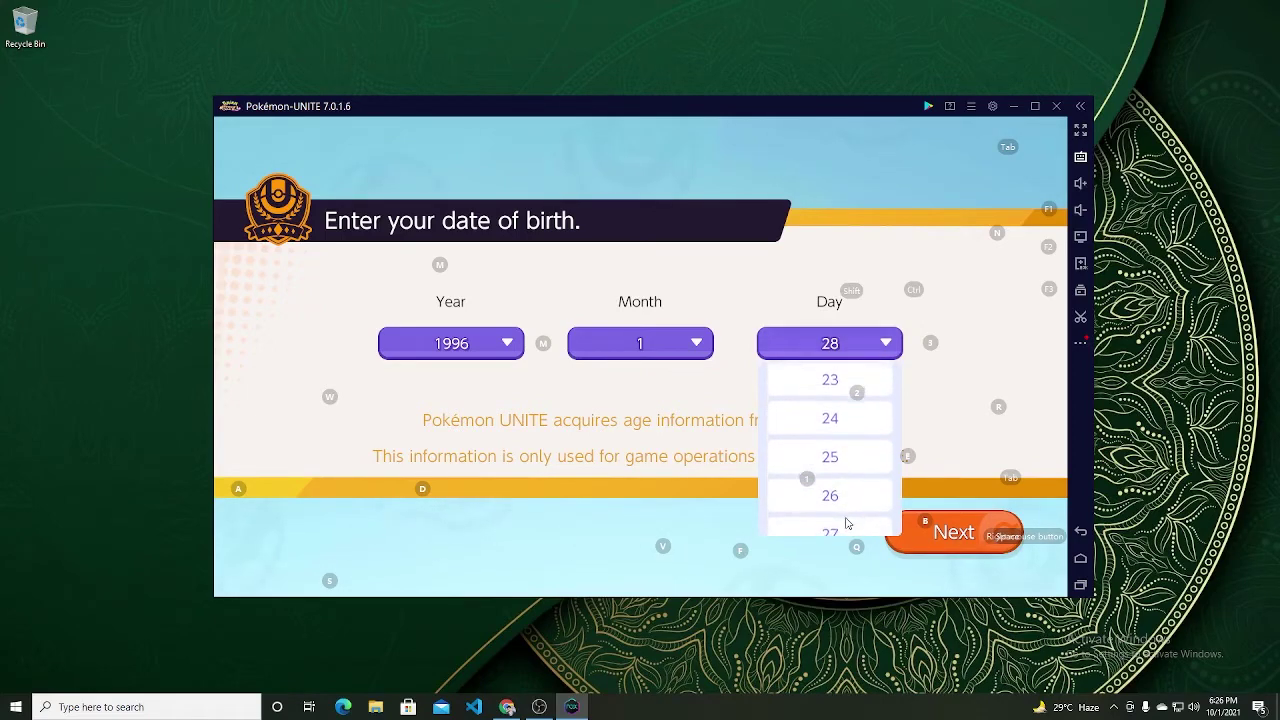
{"action": "scroll", "coordinate": [846, 468], "scroll_direction": "up", "scroll_amount": 4}
{"action": "scroll", "coordinate": [848, 463], "scroll_direction": "down", "scroll_amount": 2}
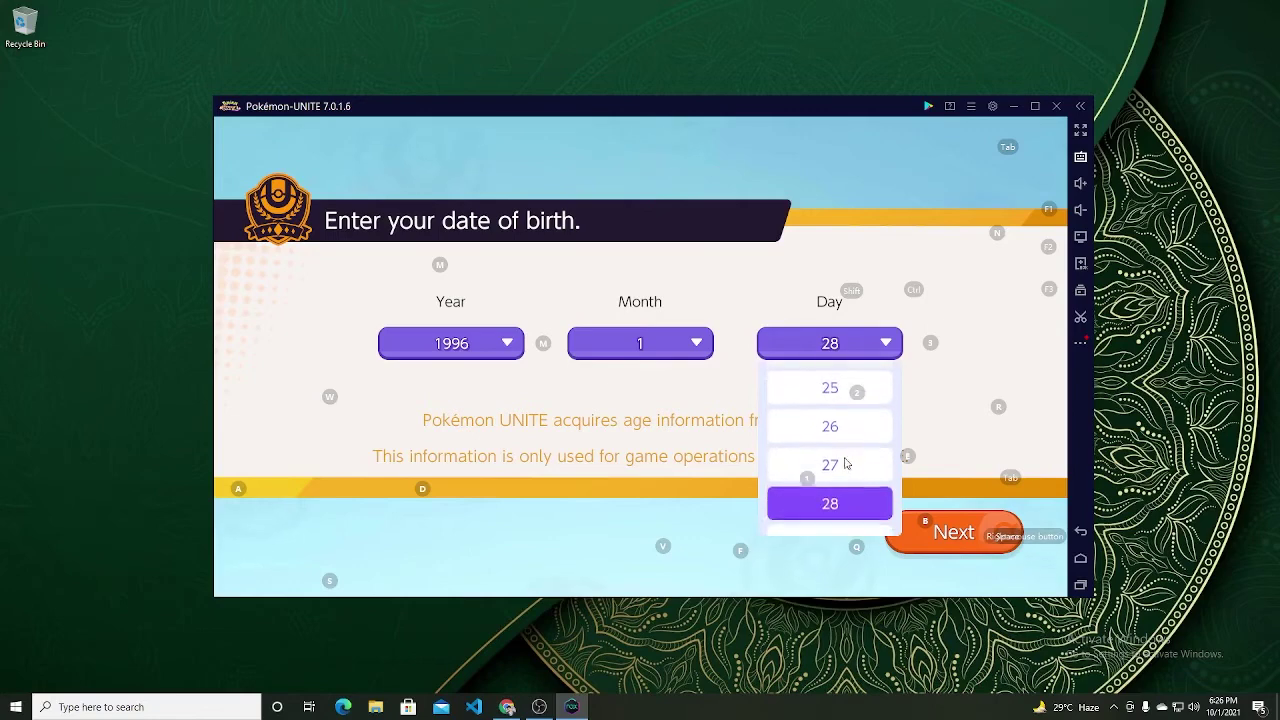
{"action": "left_click", "coordinate": [848, 465]}
{"action": "left_click", "coordinate": [951, 534]}
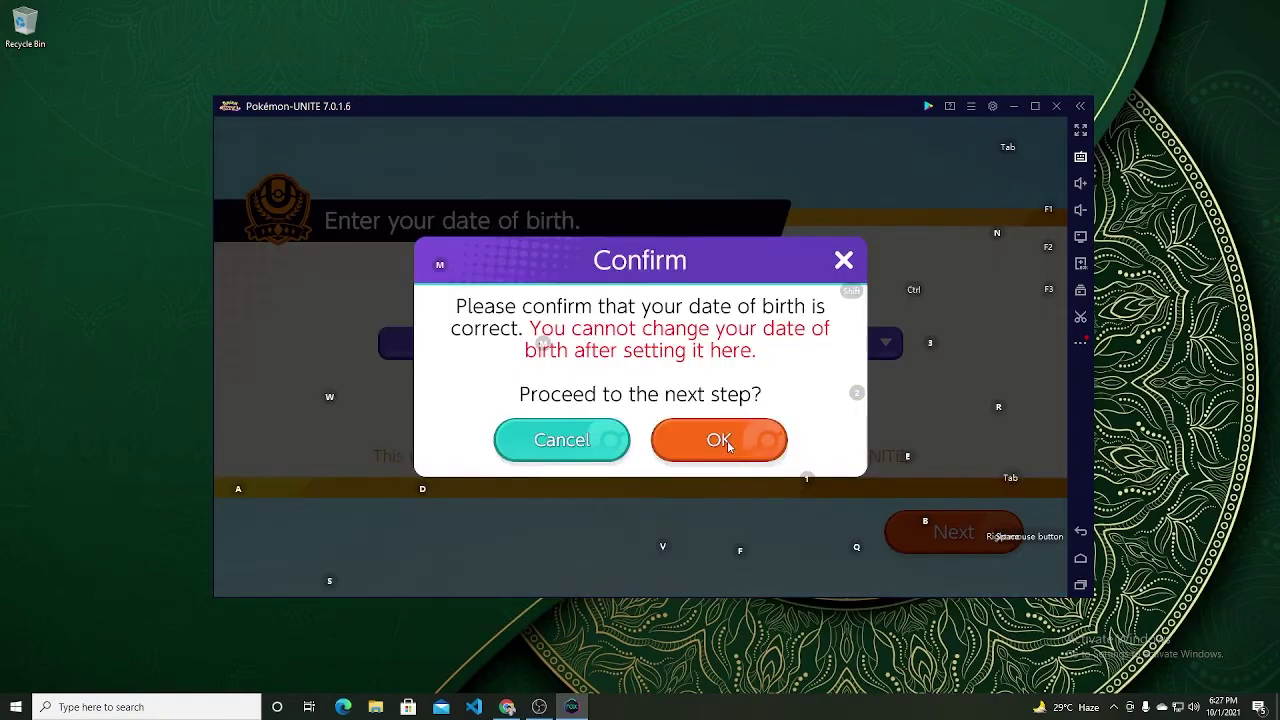
{"action": "left_click", "coordinate": [728, 446]}
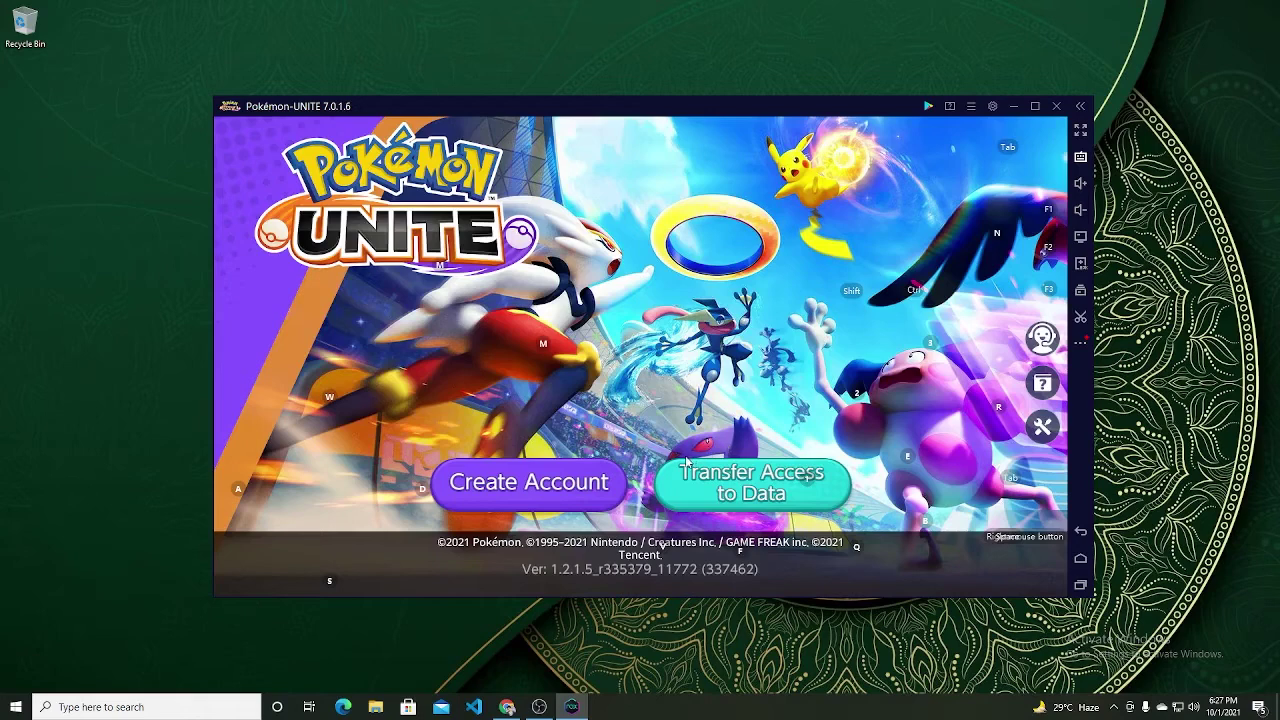
Step: Transfer access to data by logging in with the existing Google account and granting Pokémon UNITE consent
{"action": "left_click", "coordinate": [739, 478]}
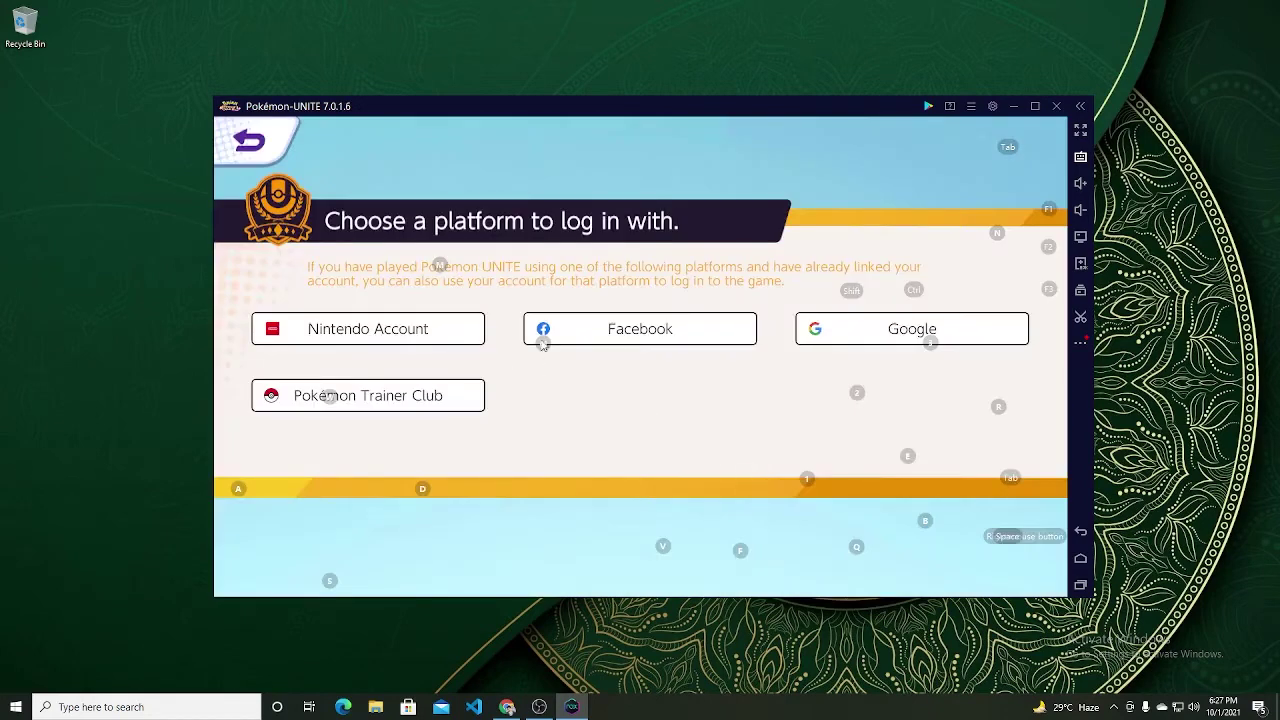
{"action": "left_click", "coordinate": [823, 335]}
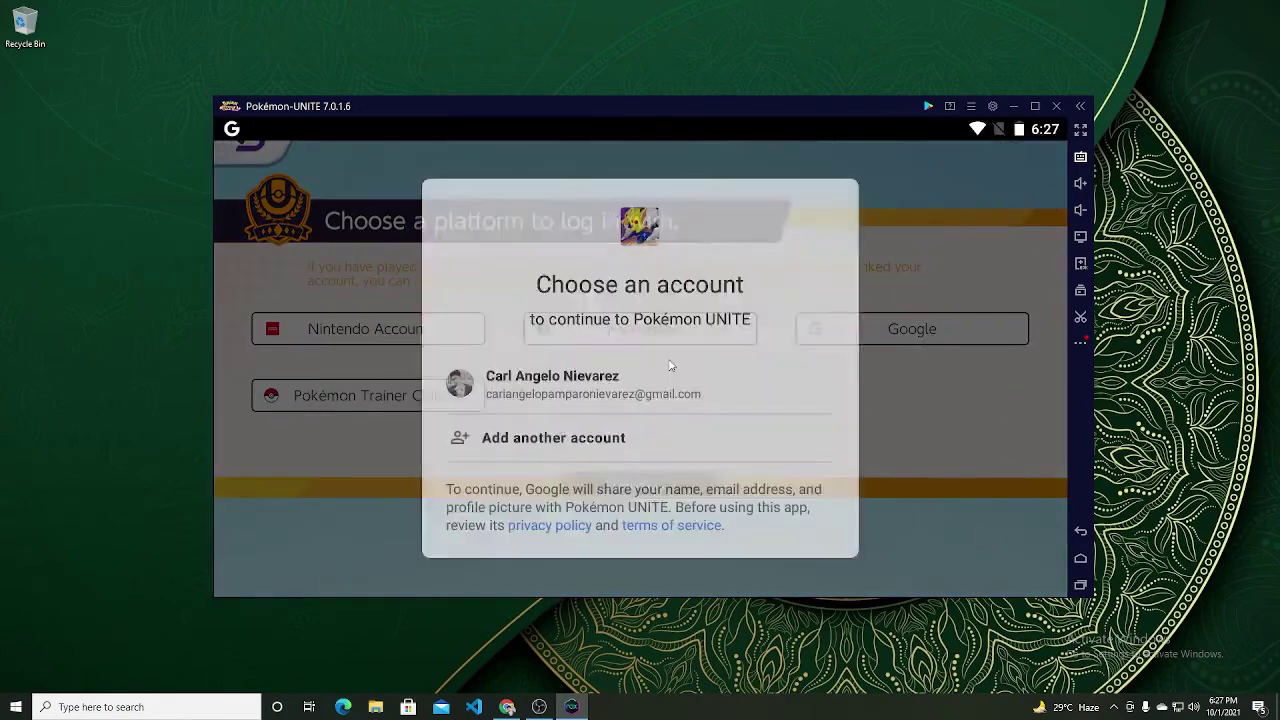
{"action": "left_click", "coordinate": [605, 392]}
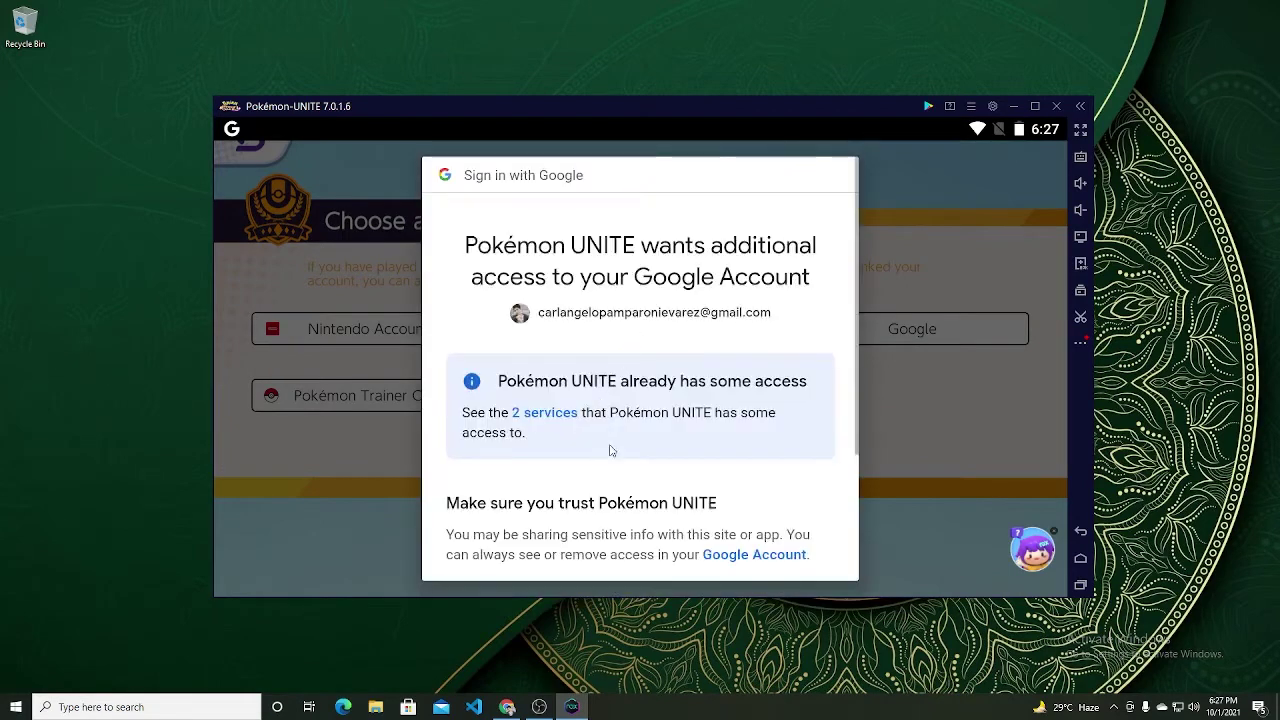
{"action": "scroll", "coordinate": [612, 450], "scroll_direction": "down", "scroll_amount": 3}
{"action": "left_click", "coordinate": [718, 500]}
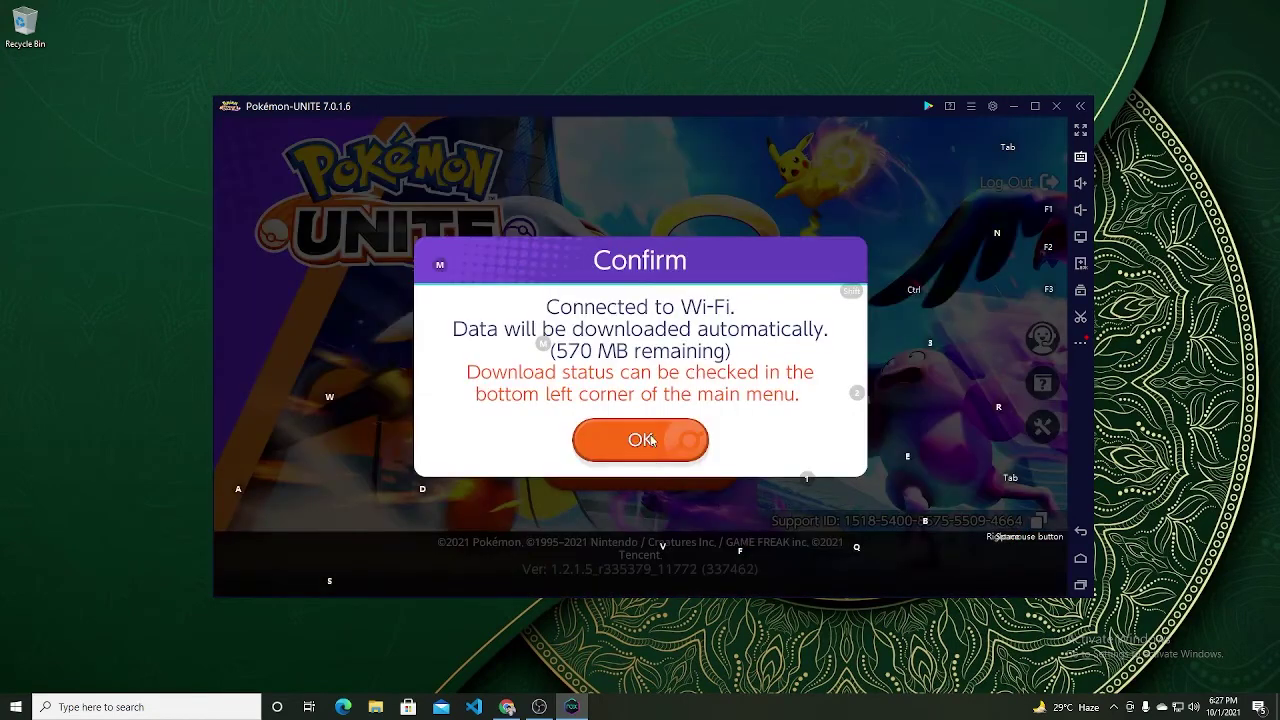
Step: Dismiss the prompt, start the game, and confirm transferring the level 13 save data
{"action": "left_click", "coordinate": [651, 440]}
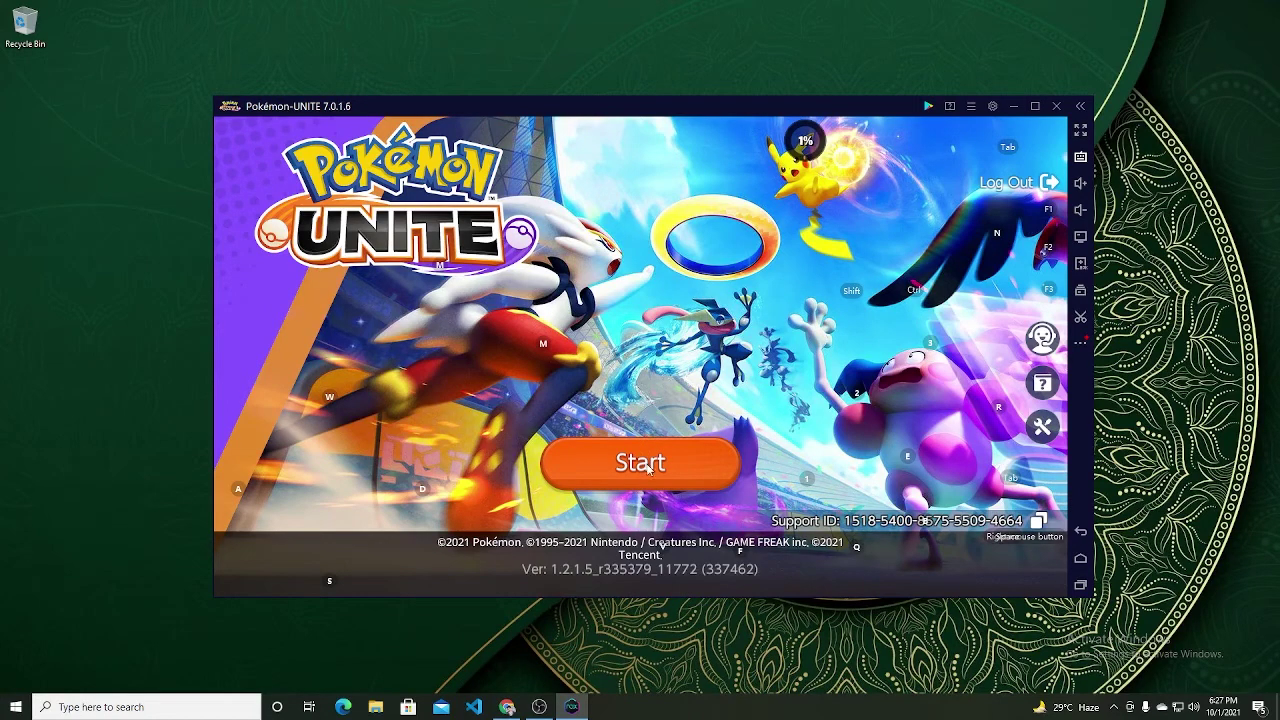
{"action": "left_click", "coordinate": [648, 466]}
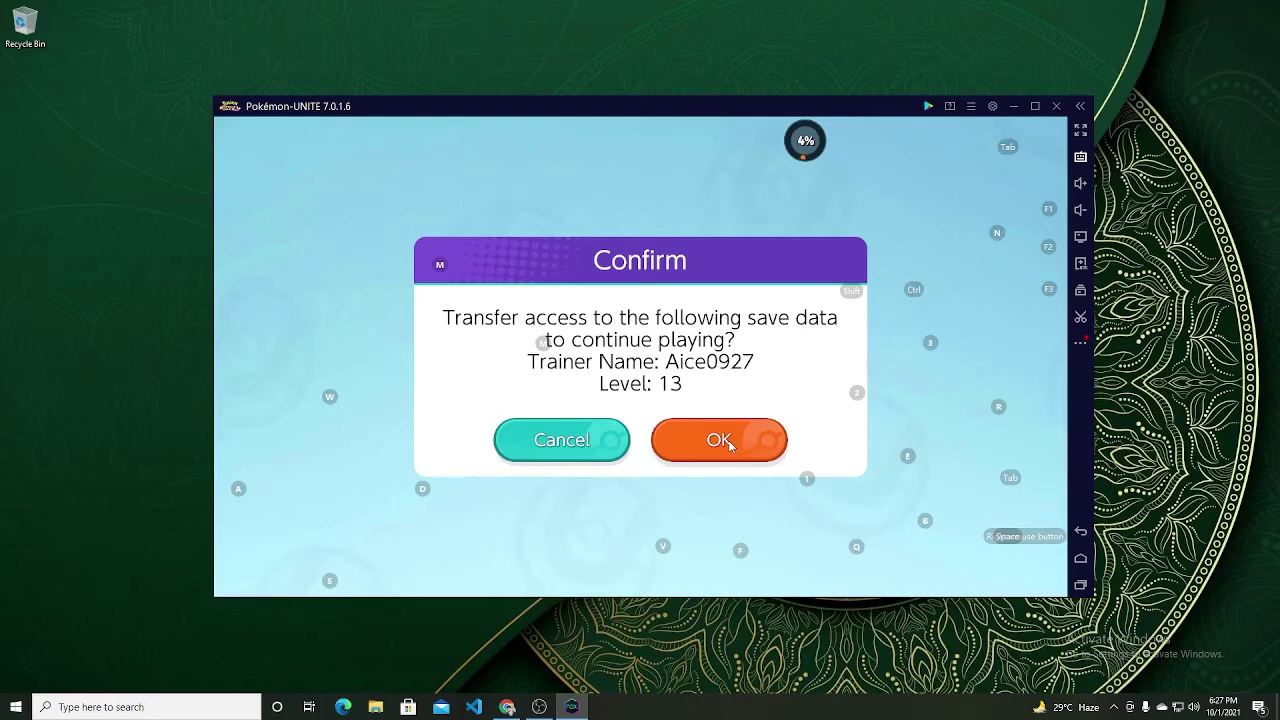
{"action": "left_click", "coordinate": [729, 446]}
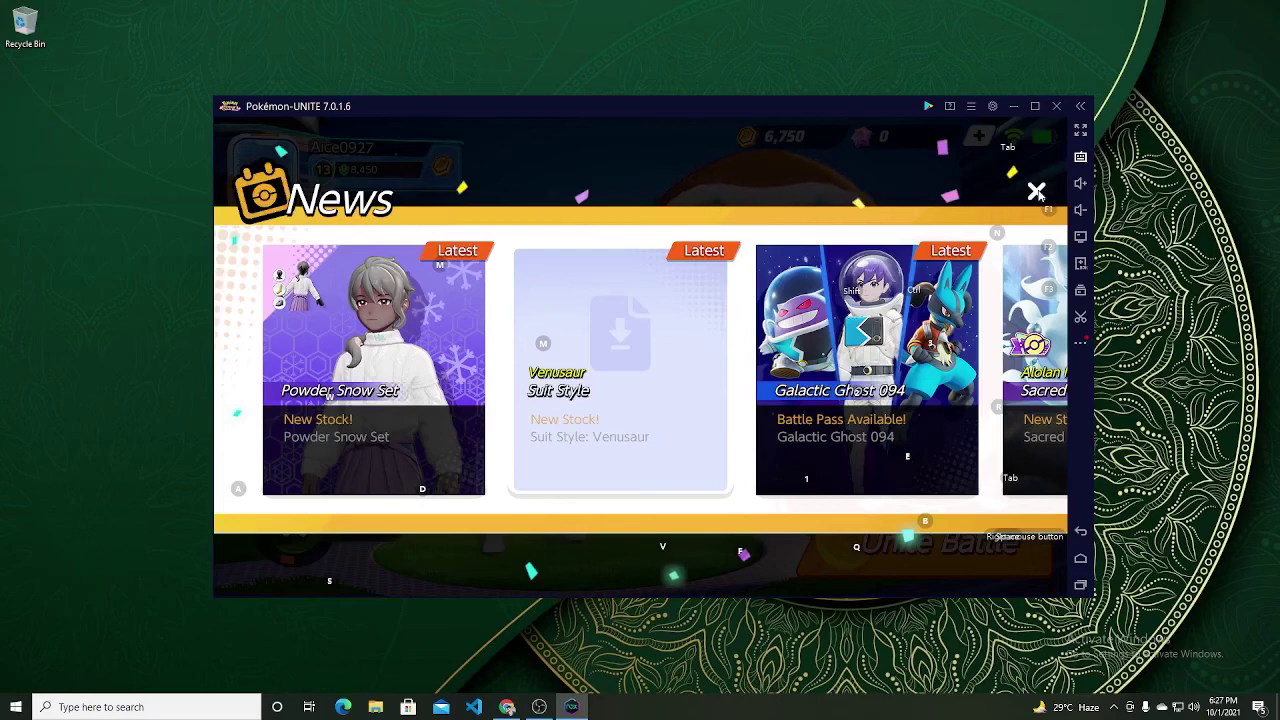
Step: Close News, check the main menu, peek into the Unite Battle lobby, then return to the main screen
{"action": "left_click", "coordinate": [1037, 192]}
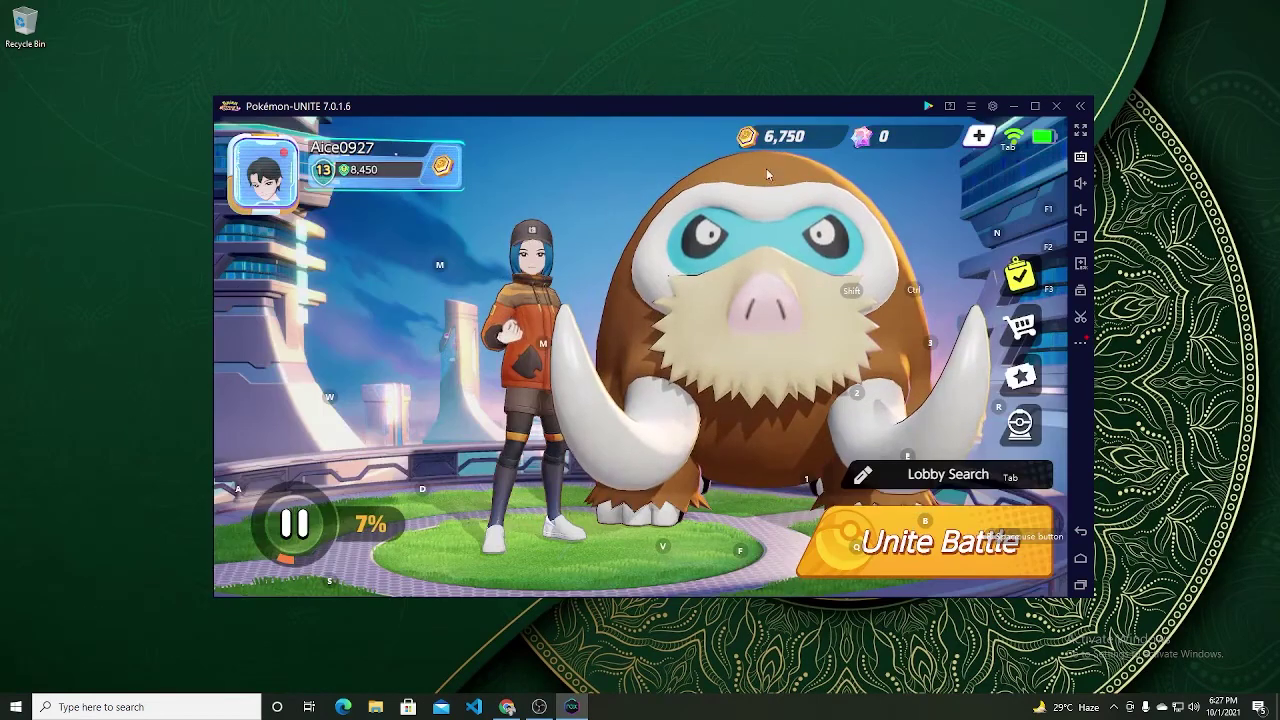
{"action": "left_click", "coordinate": [544, 263]}
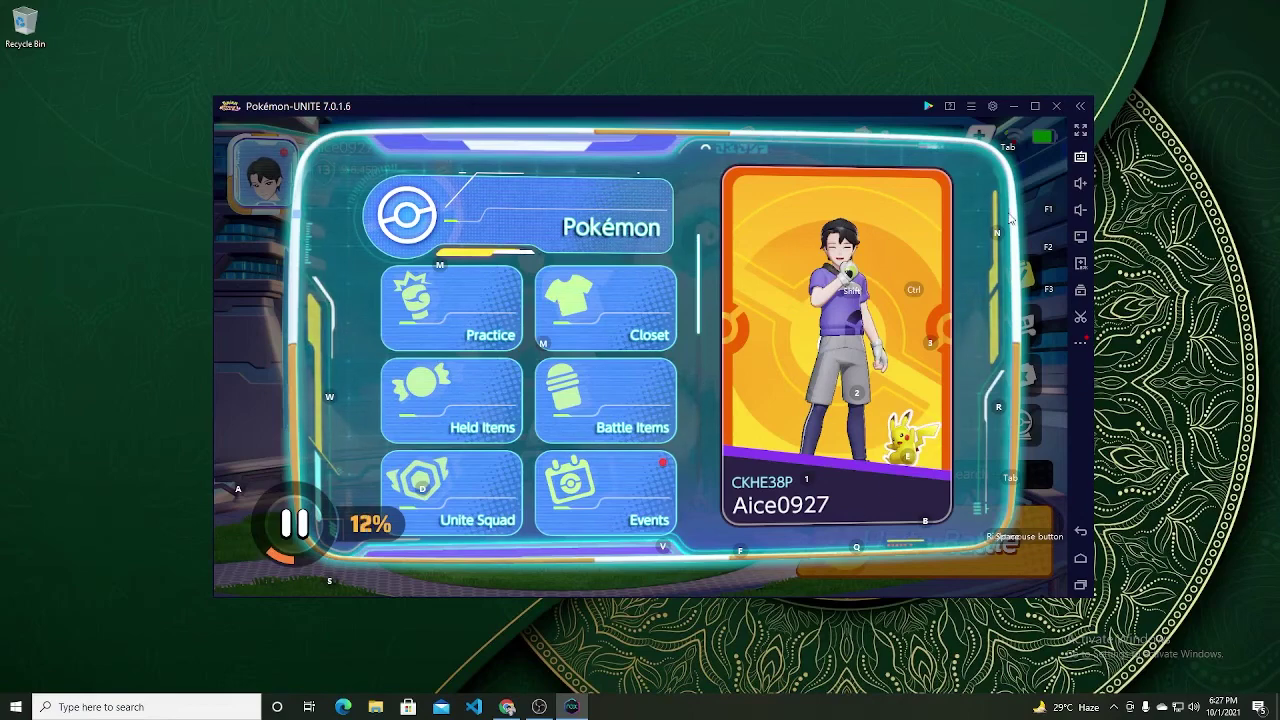
{"action": "left_click", "coordinate": [1034, 166]}
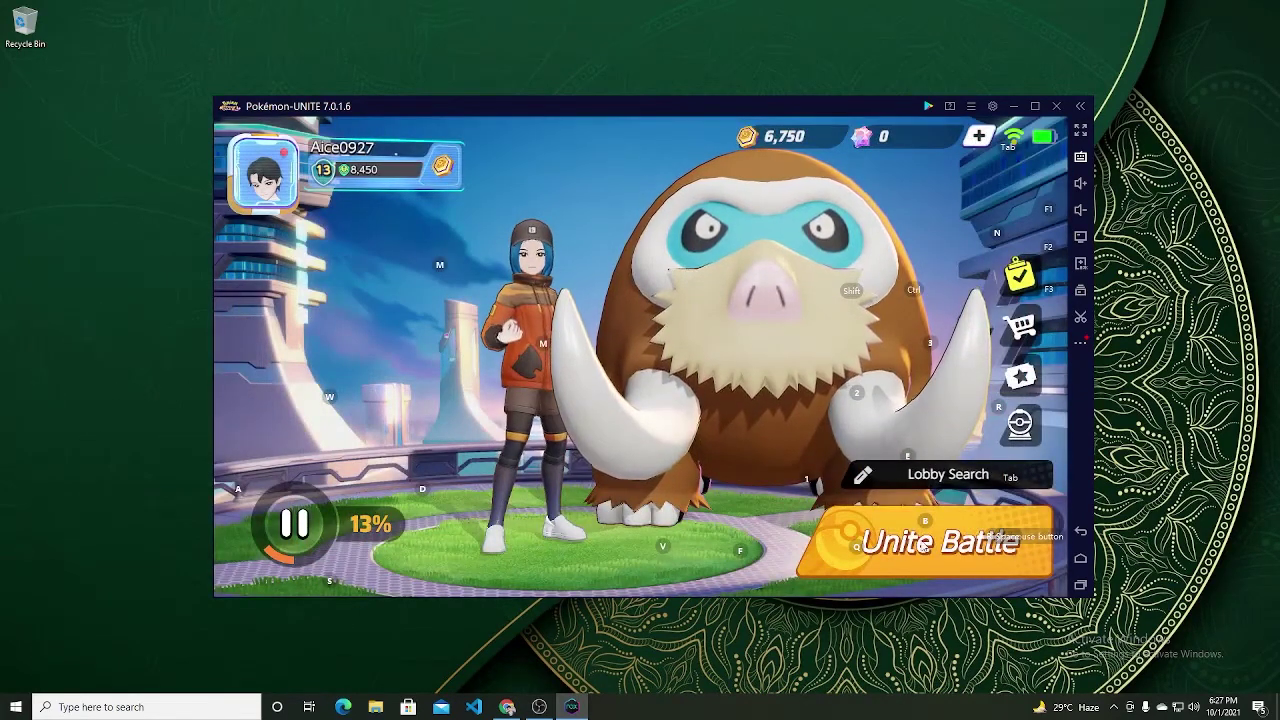
{"action": "left_click", "coordinate": [922, 545]}
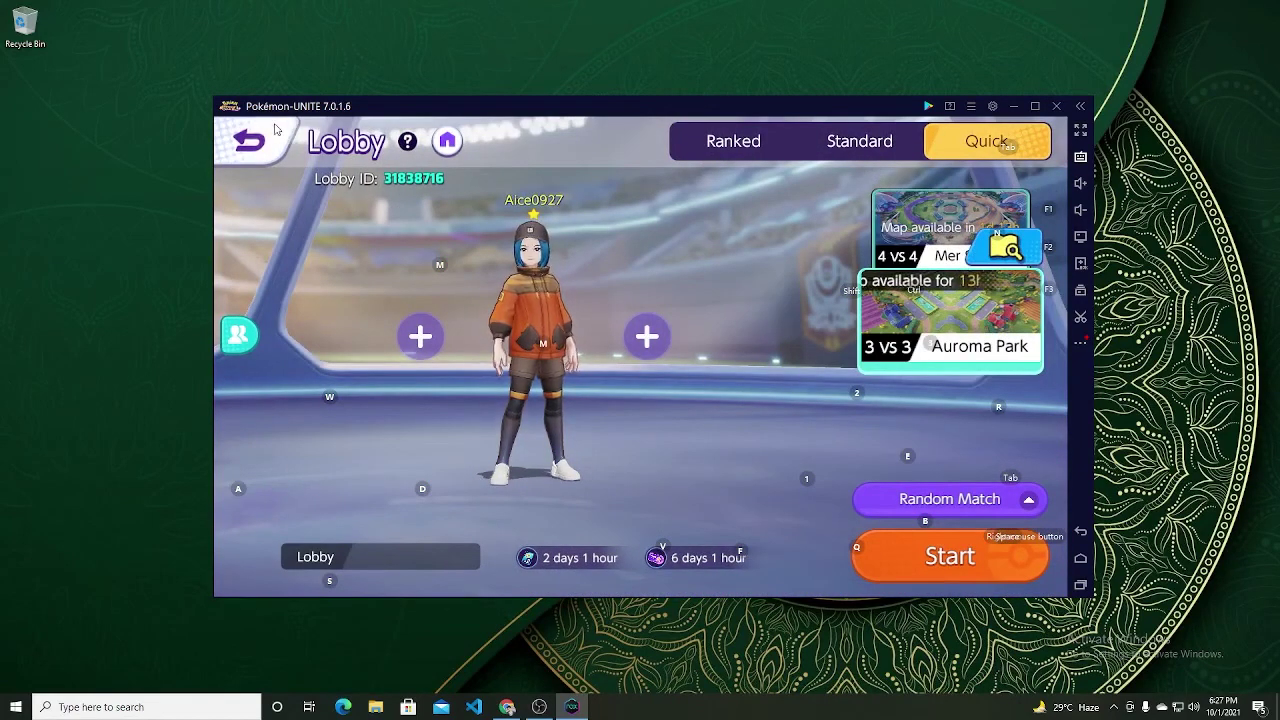
{"action": "left_click", "coordinate": [276, 128]}
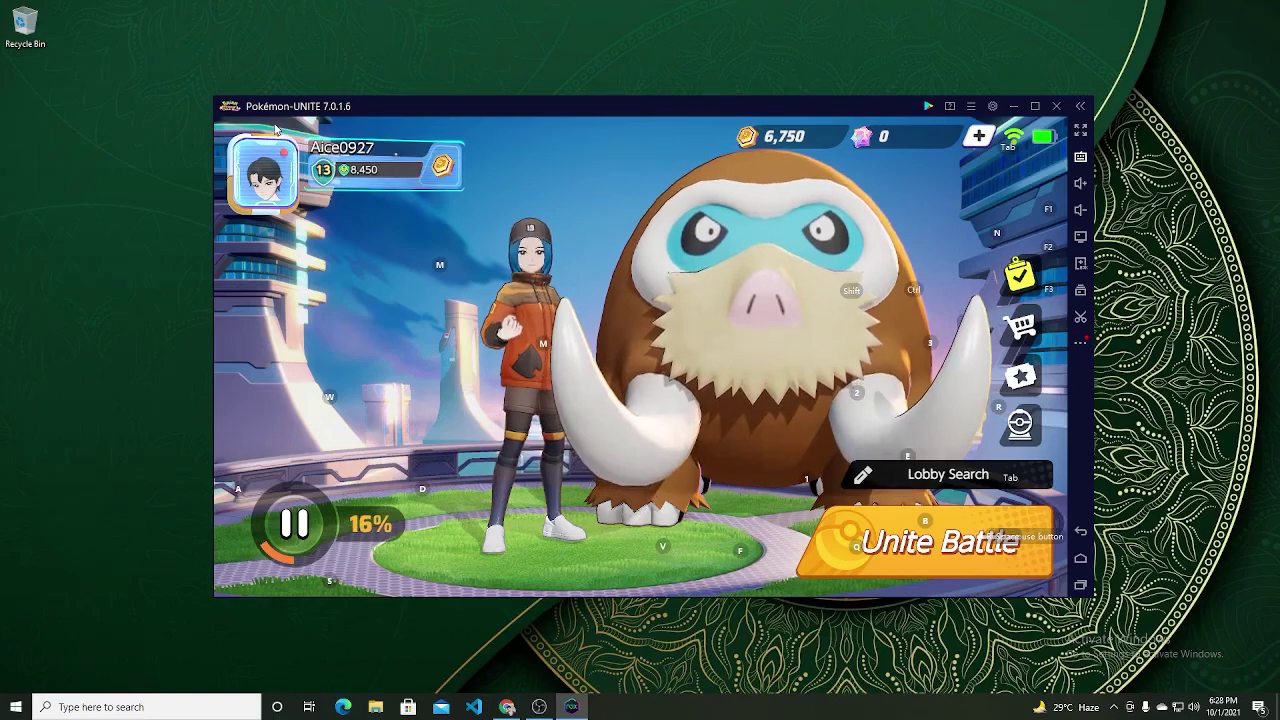